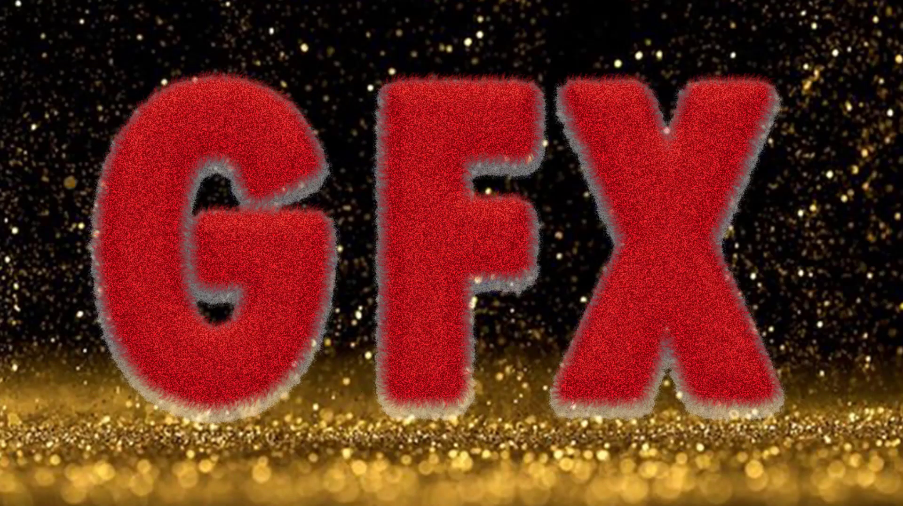
Step: Select the Horizontal Type Tool on the blank 1280×720 canvas
key("t")
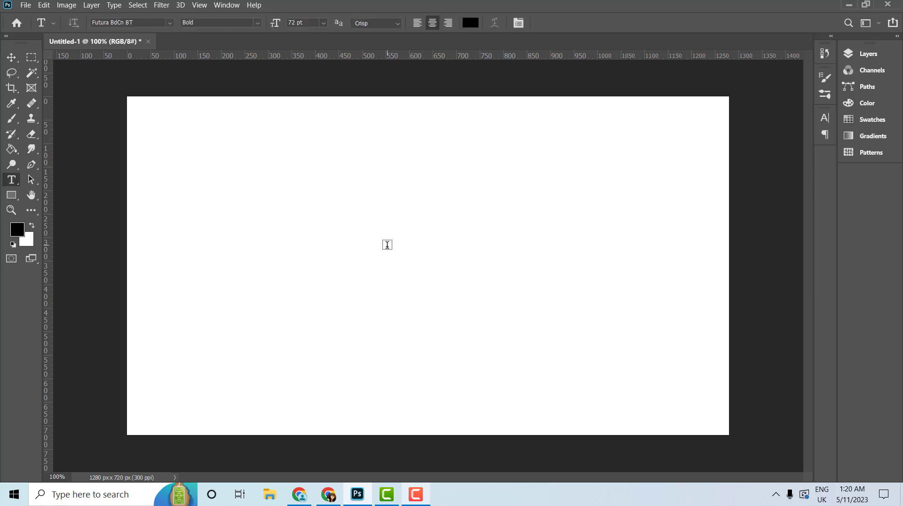
Step: Type GFX near the canvas centre and reposition the text
left_click(387, 245)
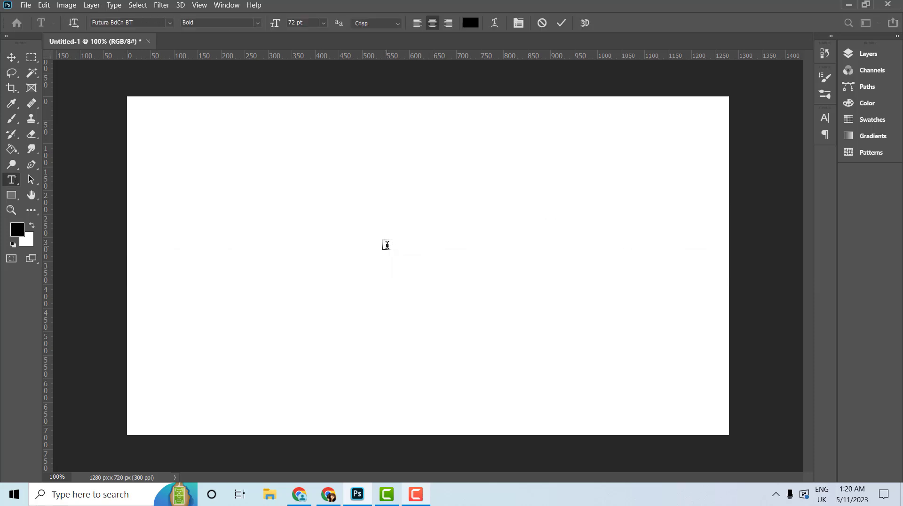
type("G")
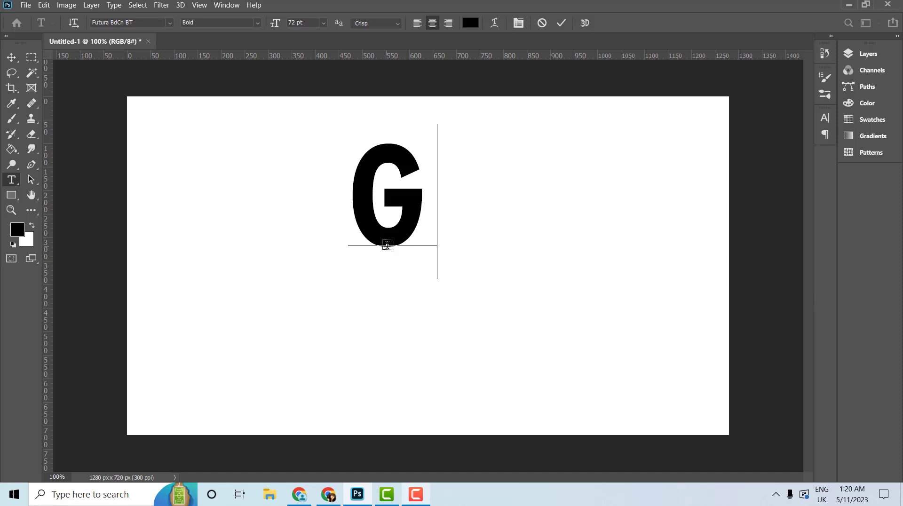
type("FX")
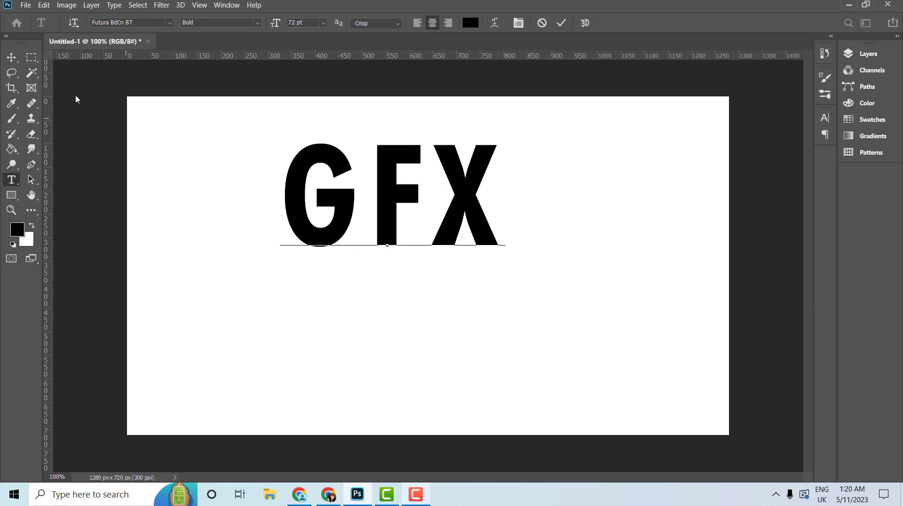
left_click(11, 57)
left_click_drag(474, 212, 474, 211)
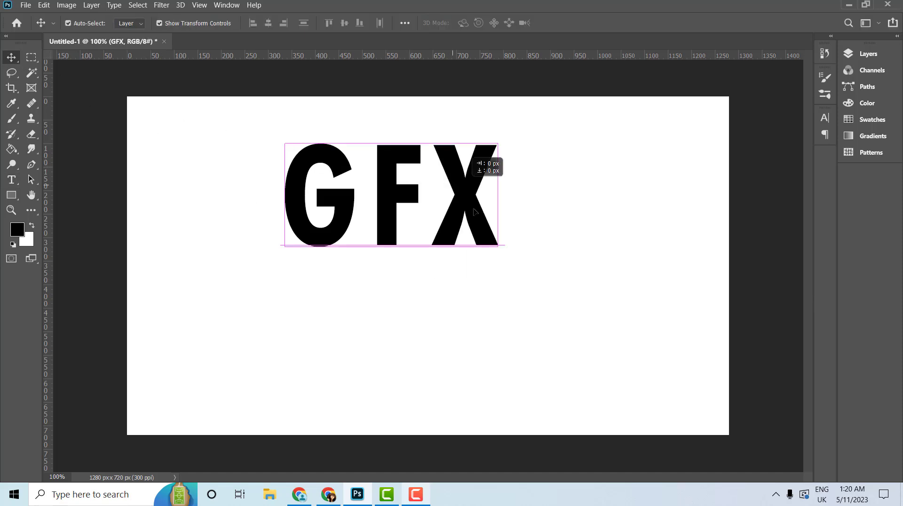
key("ctrl+z")
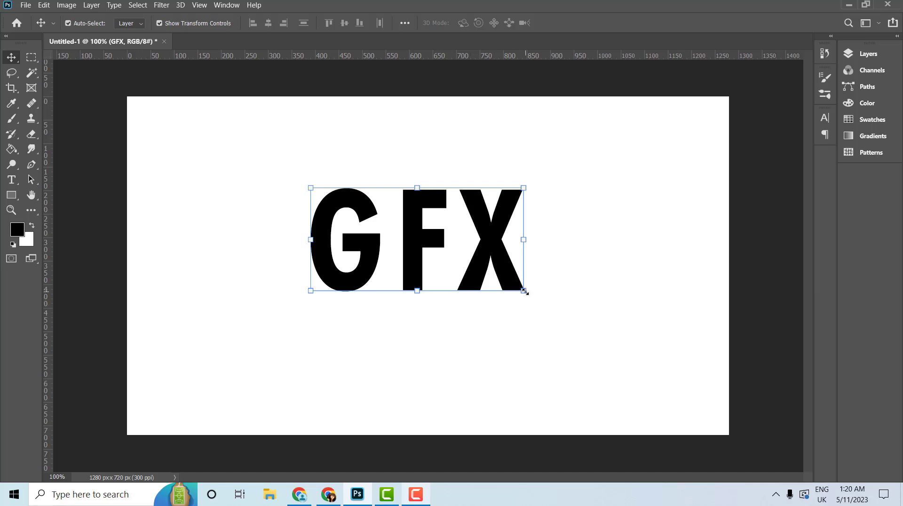
left_click_drag(524, 291, 668, 390)
left_click_drag(605, 347, 430, 237)
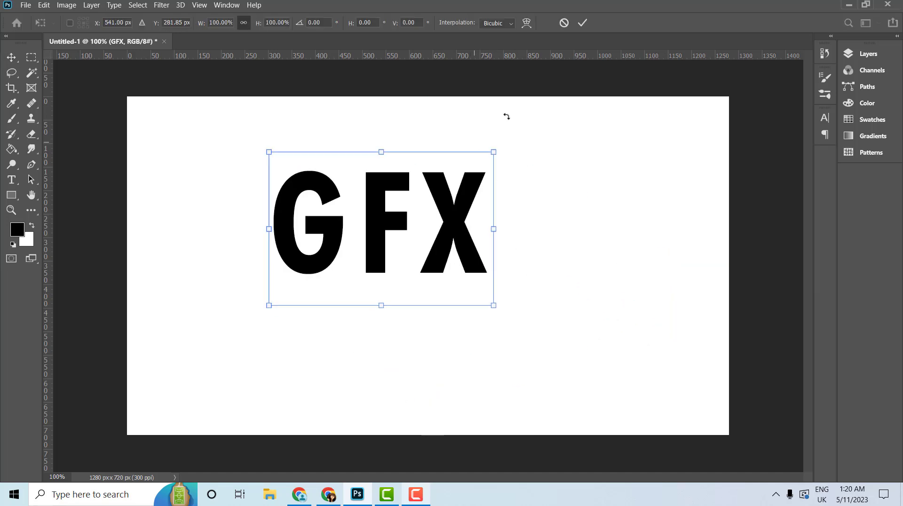
left_click(583, 22)
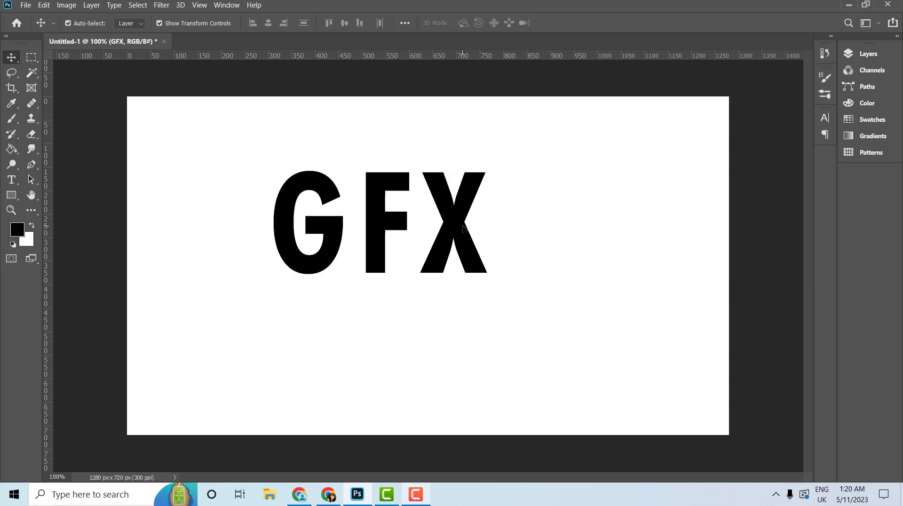
Step: Scale the GFX text up to about 193% and shift it to fill the canvas
key("ctrl+t")
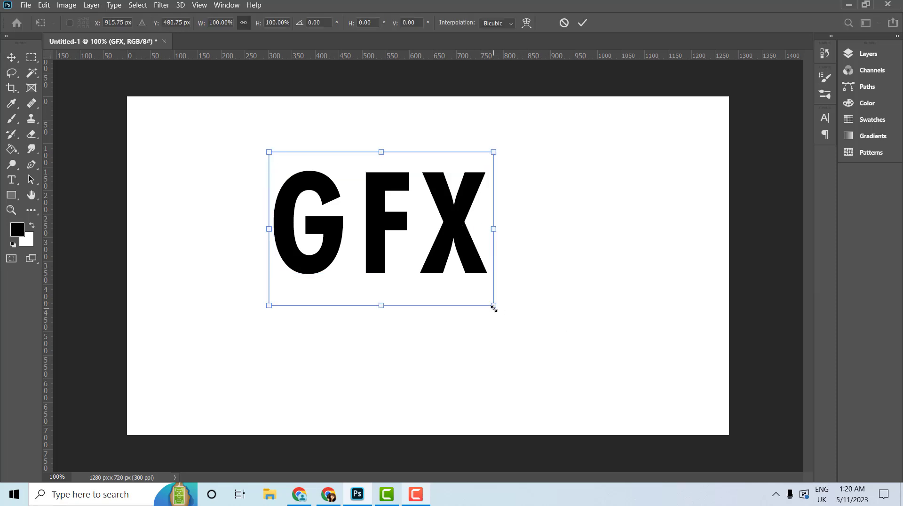
left_click_drag(494, 307, 657, 417)
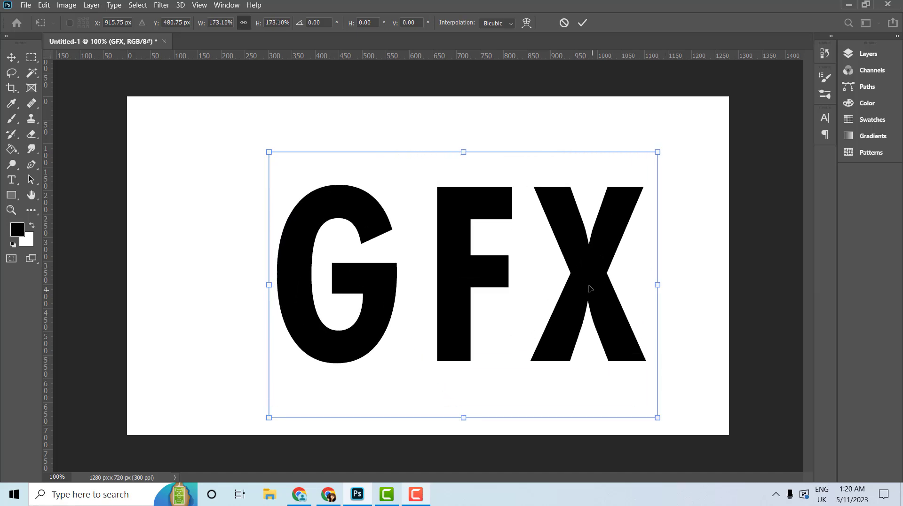
left_click_drag(589, 288, 526, 278)
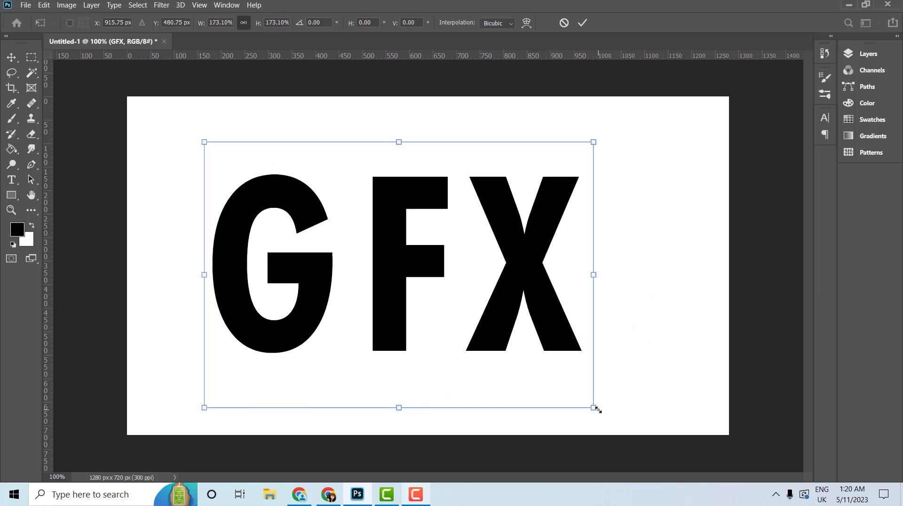
left_click_drag(597, 409, 642, 438)
left_click_drag(559, 321, 560, 303)
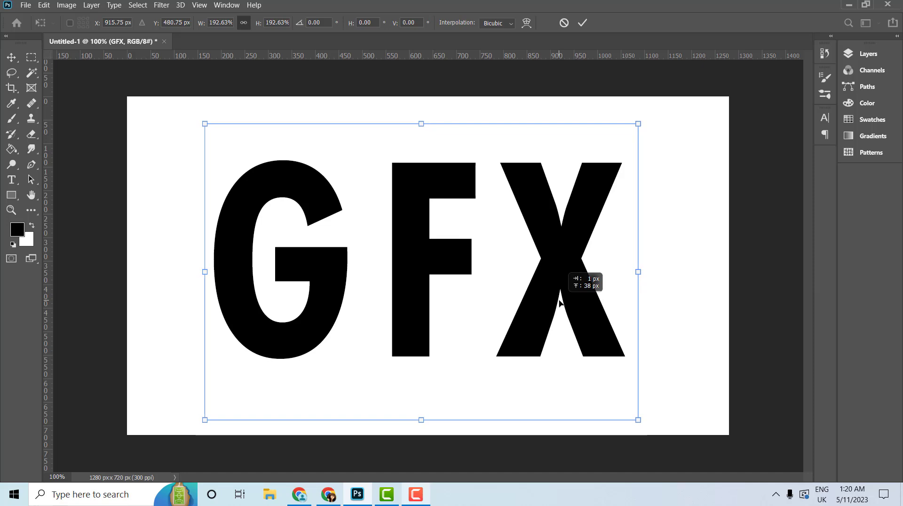
left_click(582, 23)
left_click(548, 113)
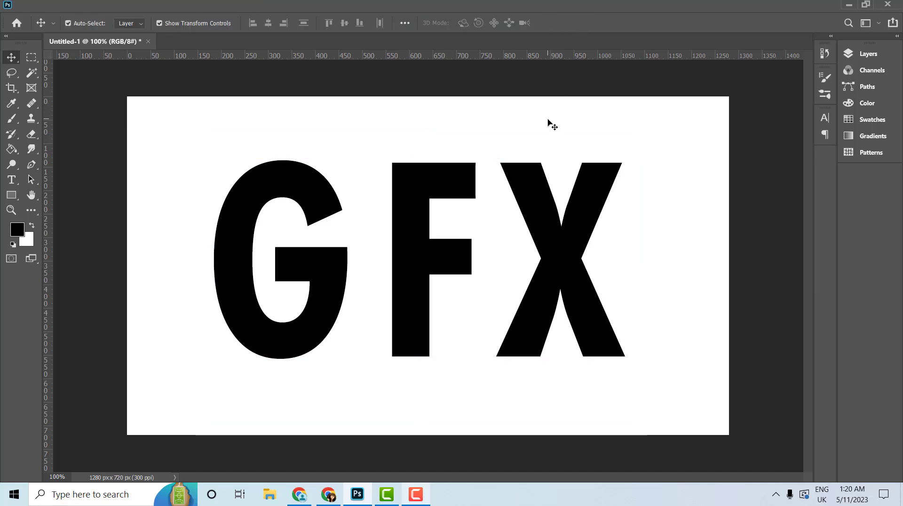
Step: In the Character panel, give the GFX text tracking 100 and a 141 pt size
left_click(414, 213)
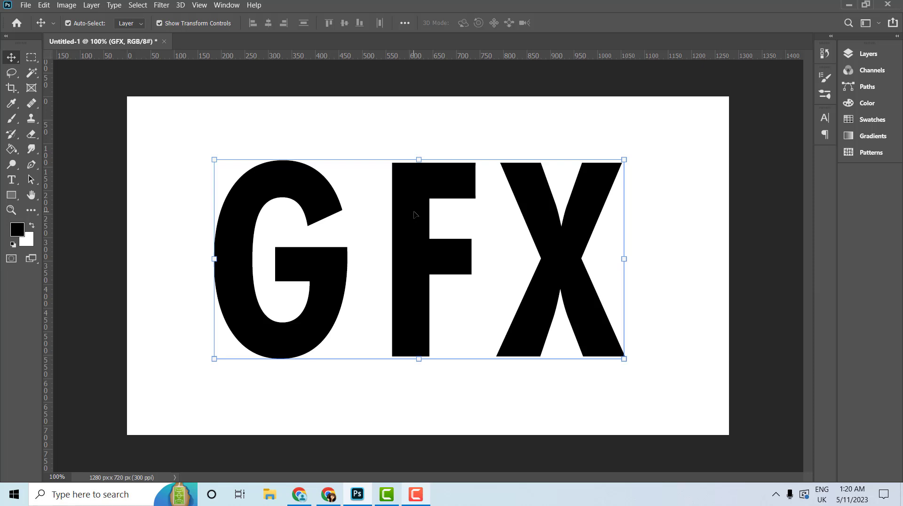
left_click(226, 5)
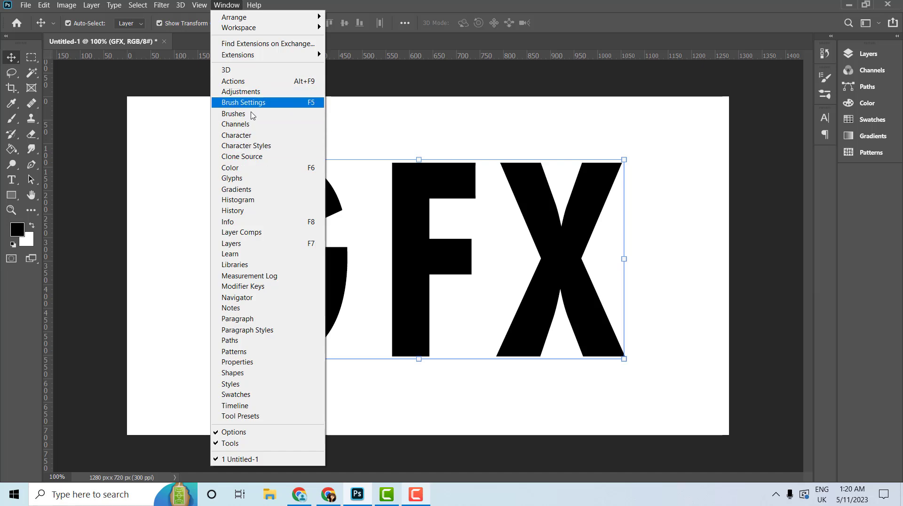
left_click(253, 135)
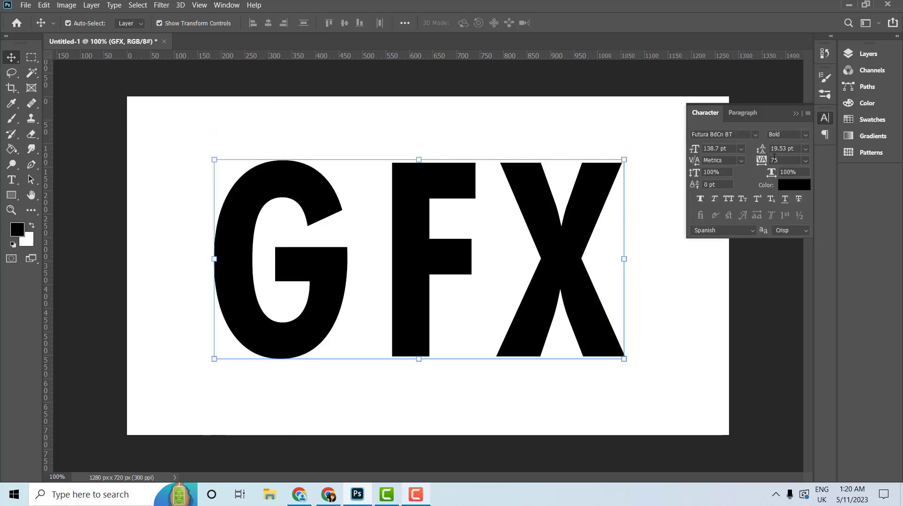
left_click(805, 160)
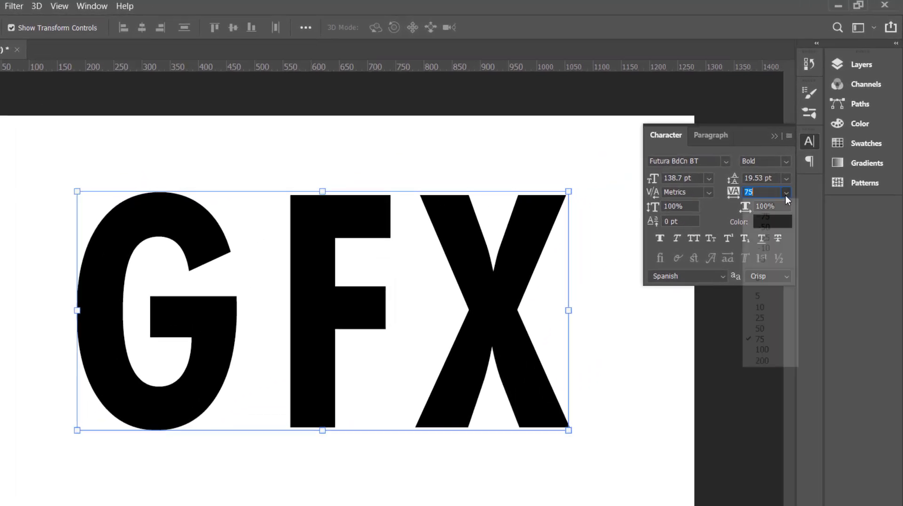
left_click(768, 367)
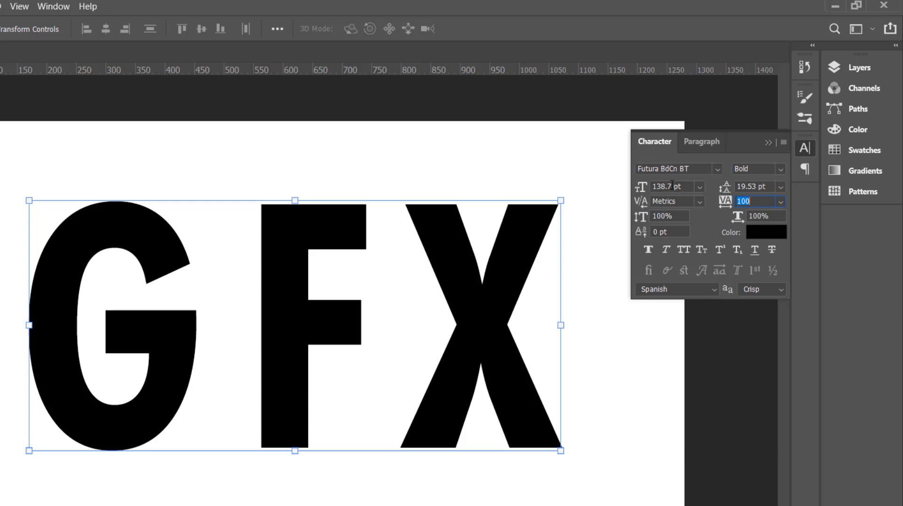
left_click(672, 186)
type("140")
key("Return")
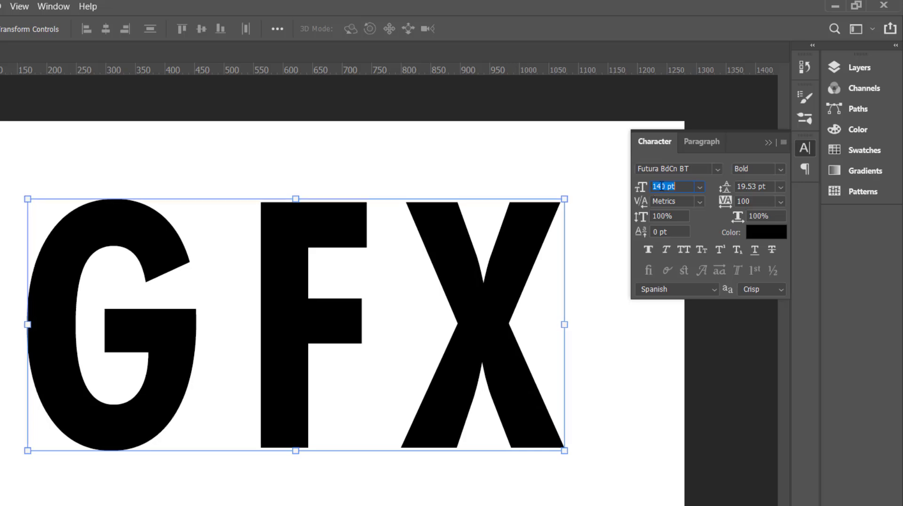
key("Up")
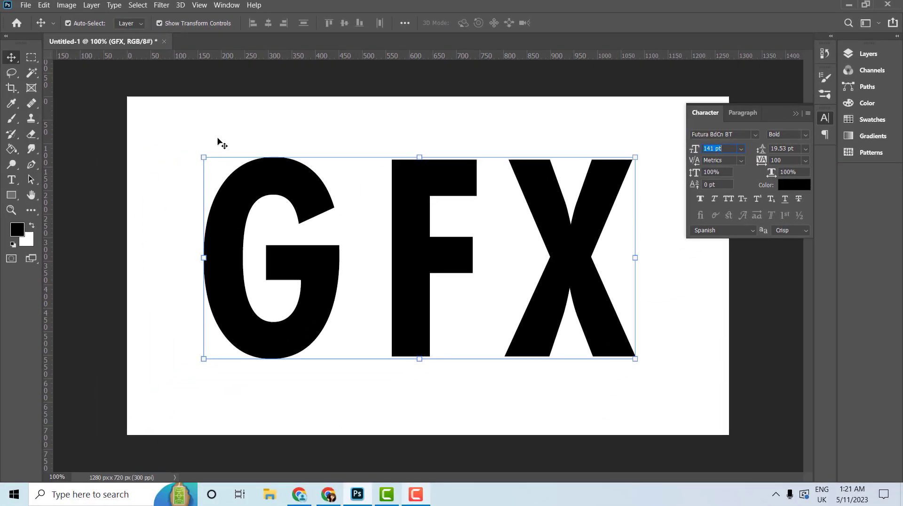
Step: Commit the text and add a new empty Layer 1 above GFX
left_click(217, 141)
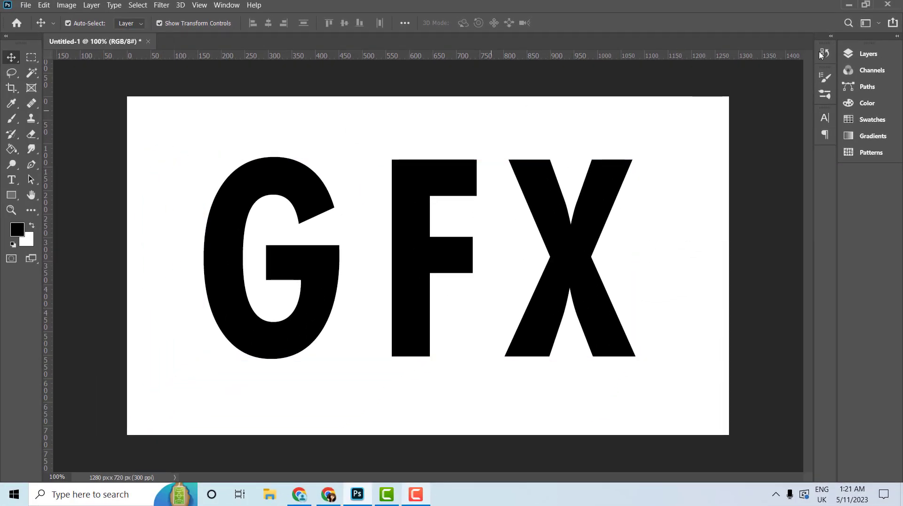
left_click(868, 54)
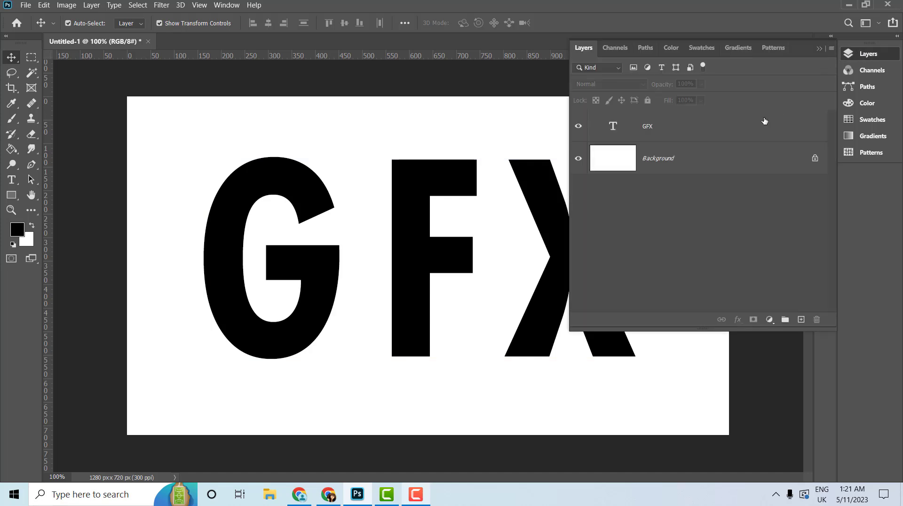
left_click(668, 130)
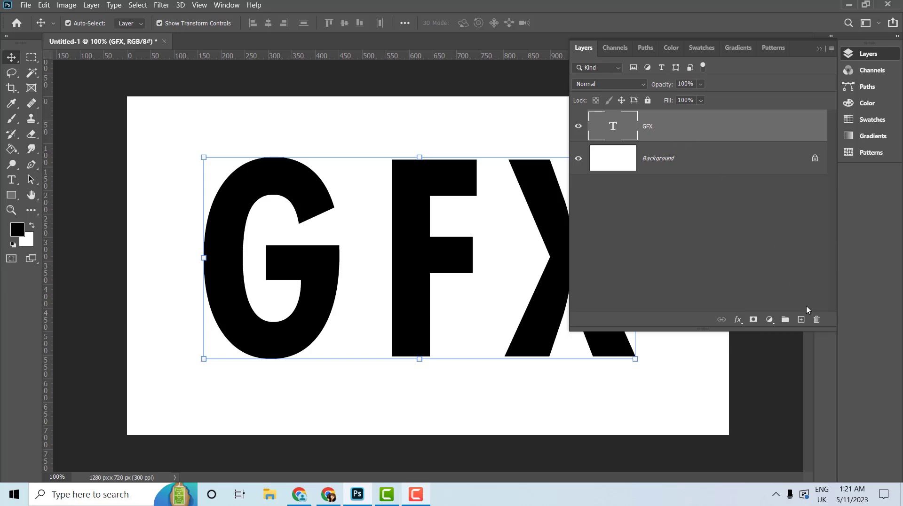
left_click(802, 320)
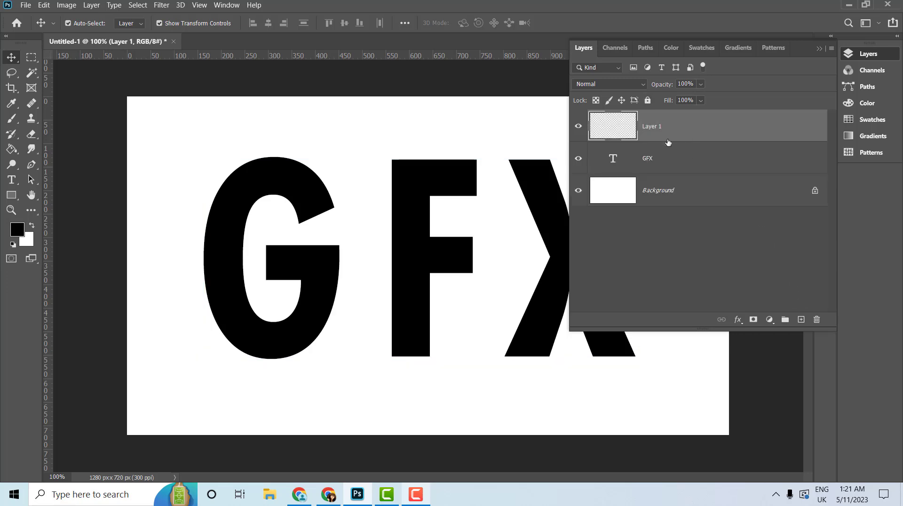
Step: Create a work path from the GFX letters and make Layer 1 active
left_click(665, 167)
right_click(664, 167)
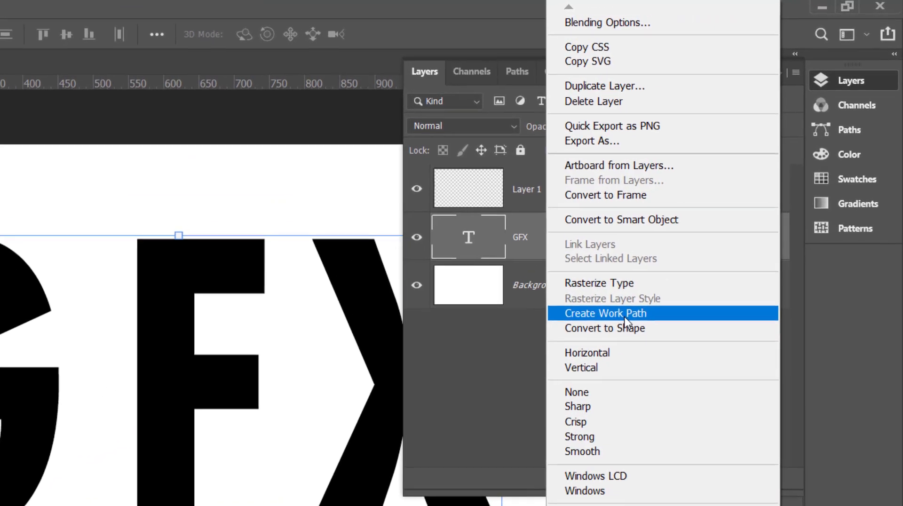
left_click(643, 303)
left_click(522, 194)
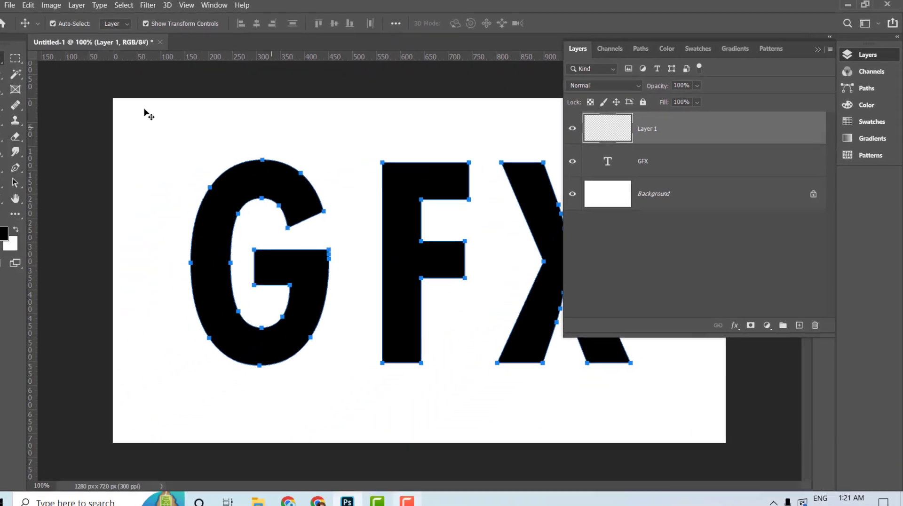
Step: Choose the Brush tool and review the 56 px fur brush in Brush Settings
left_click(15, 122)
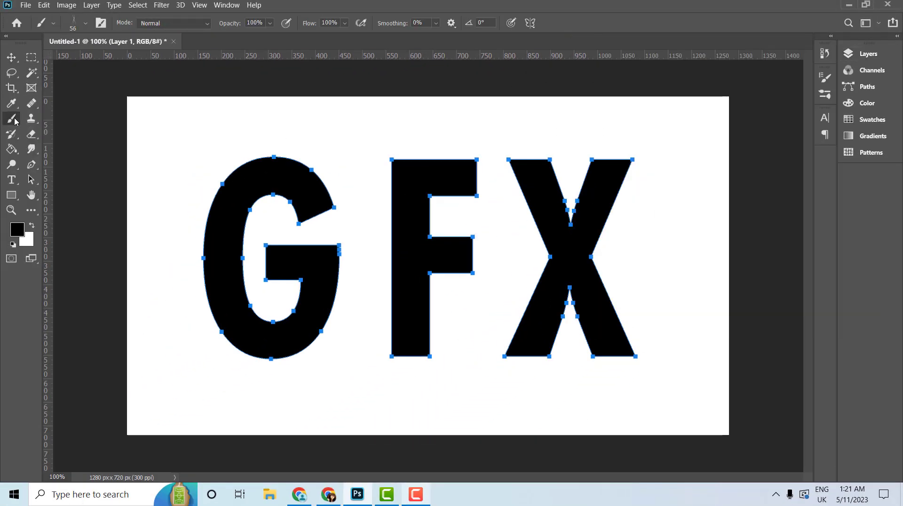
left_click(85, 24)
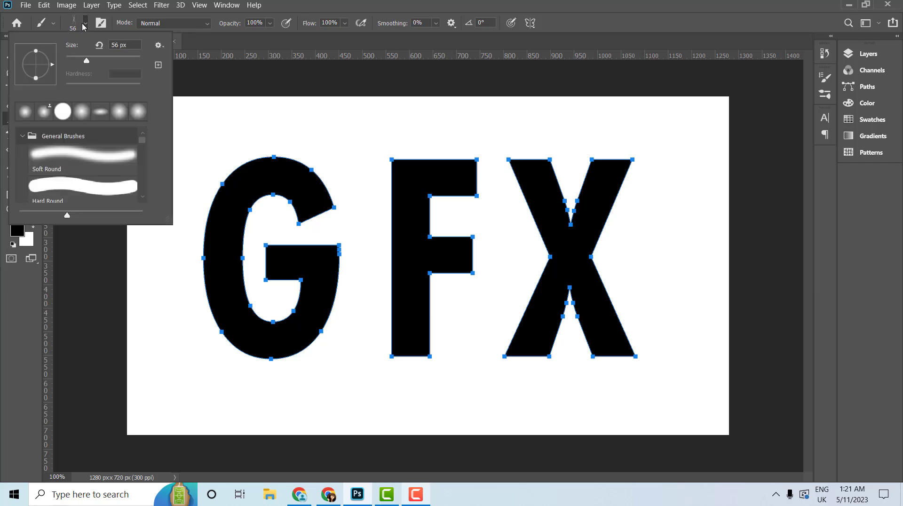
left_click(225, 5)
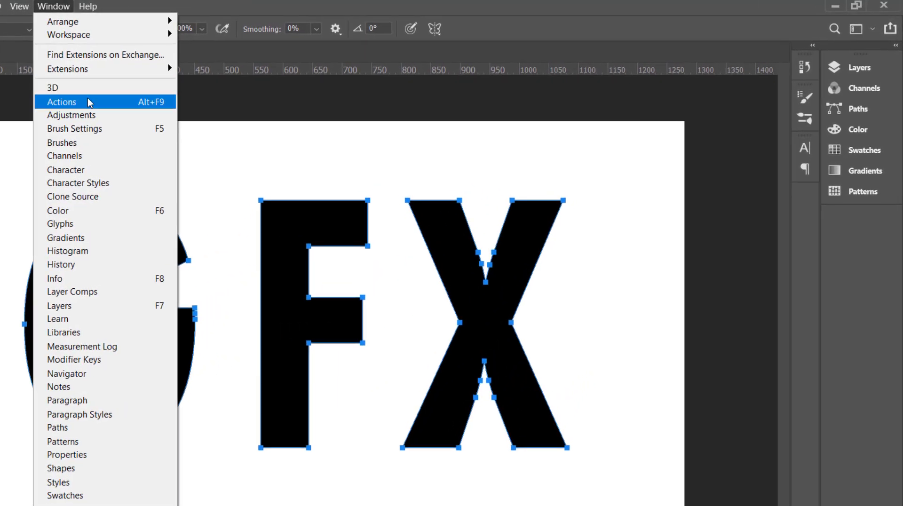
left_click(75, 129)
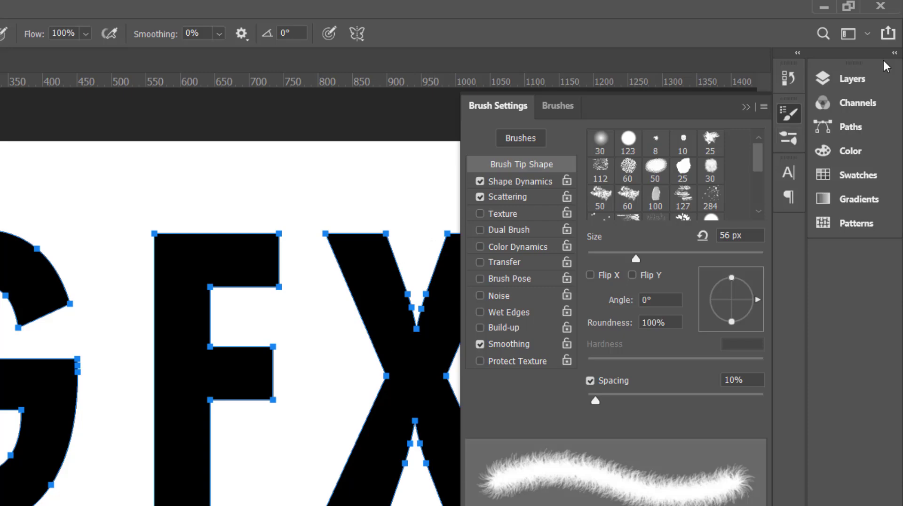
left_click(835, 81)
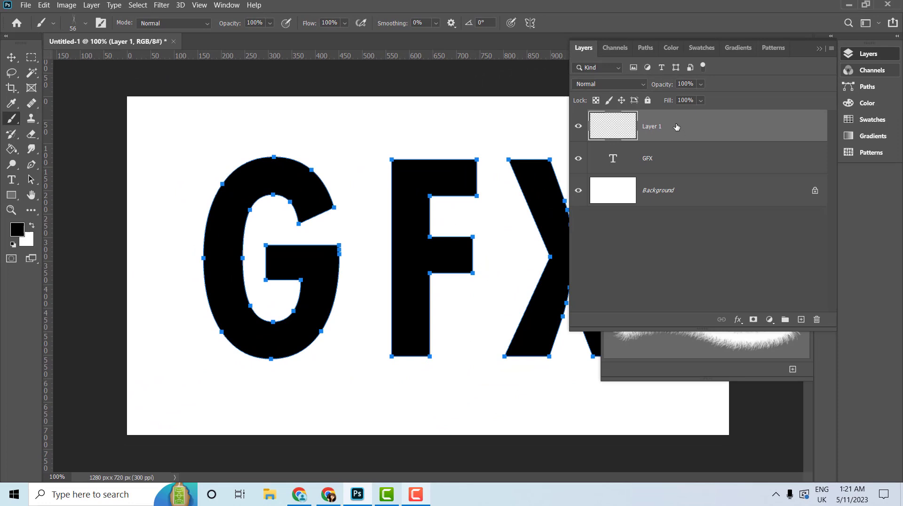
Step: Stroke the GFX work path with the fur brush
left_click(645, 47)
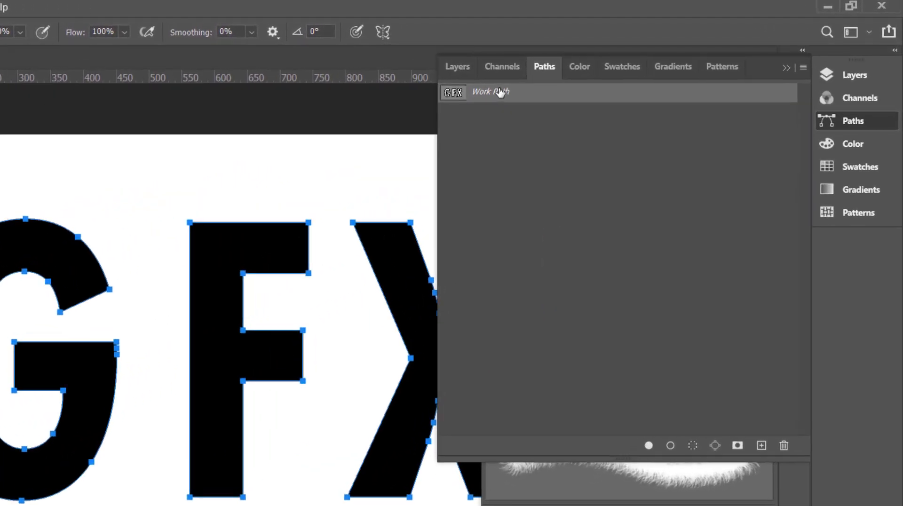
right_click(500, 92)
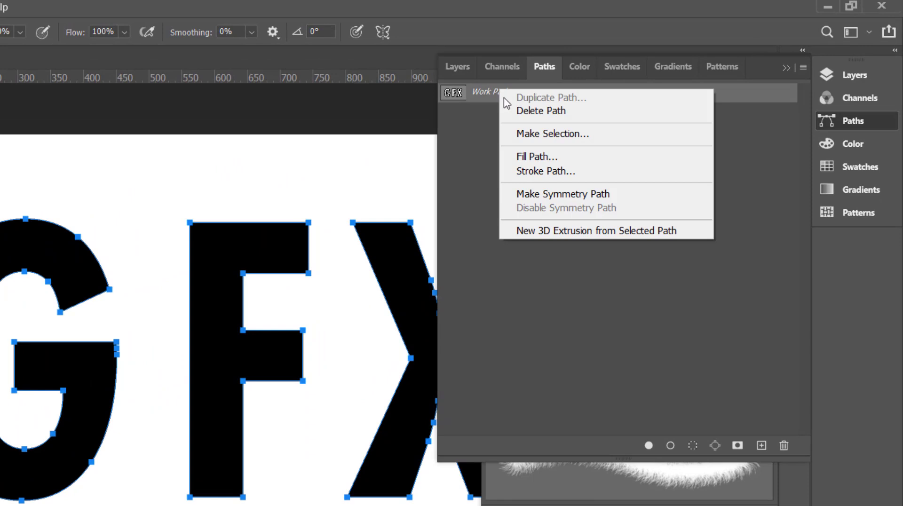
left_click(545, 172)
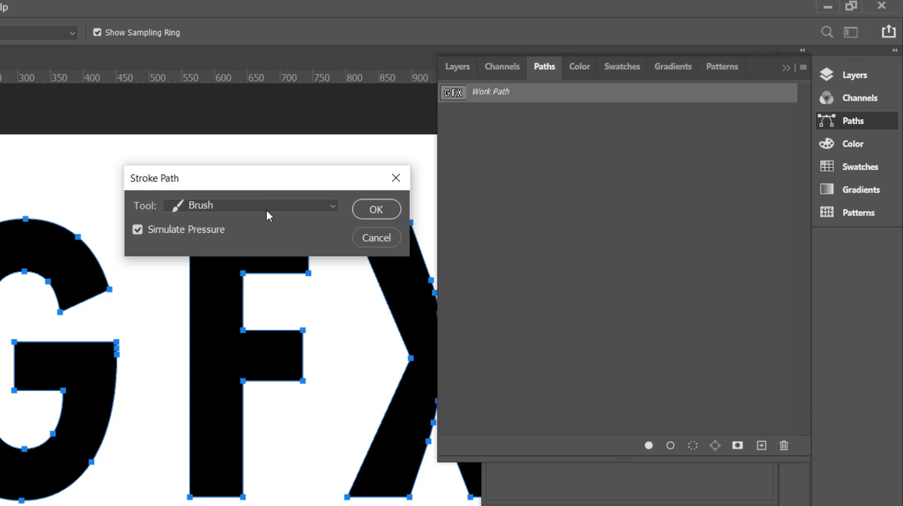
left_click(382, 208)
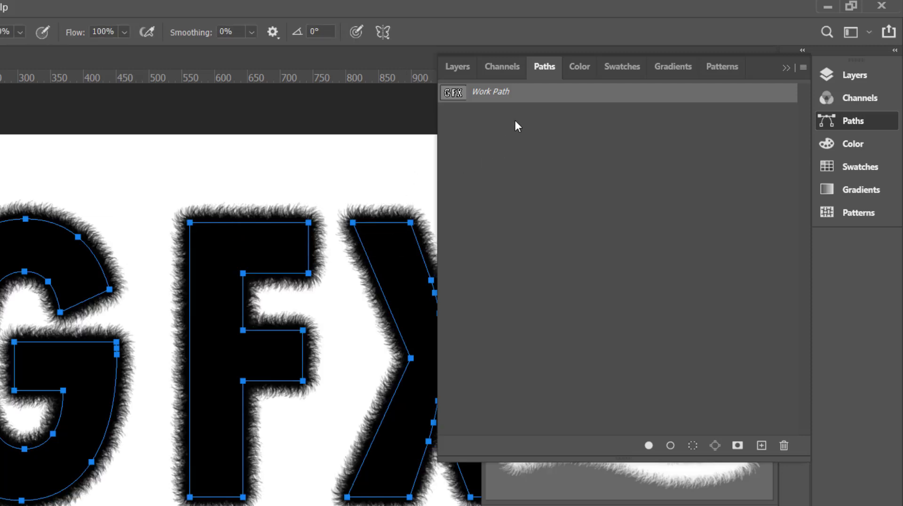
Step: Merge the GFX text layer into Layer 1
left_click(456, 66)
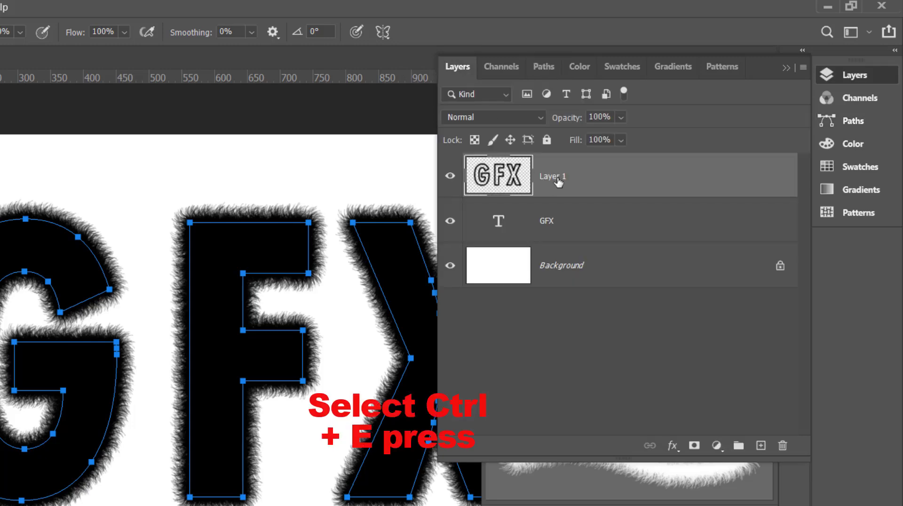
left_click(583, 230, "ctrl")
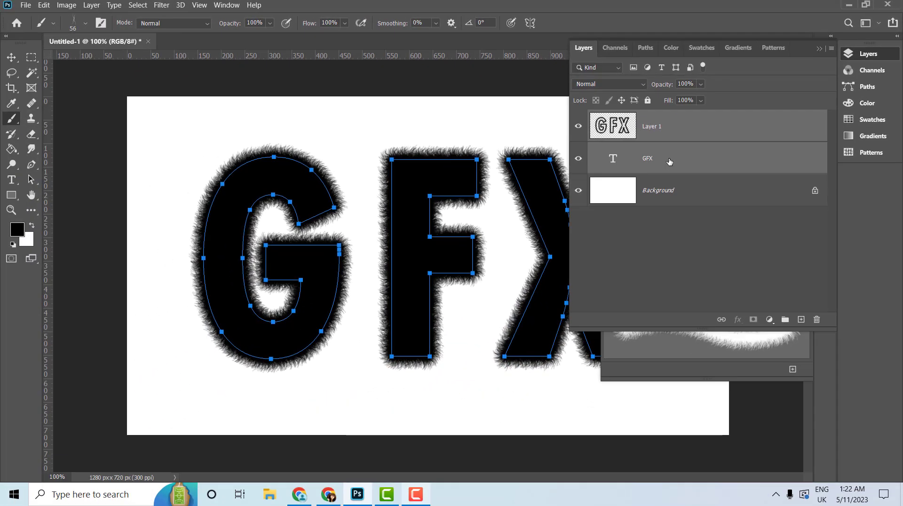
key("ctrl+e")
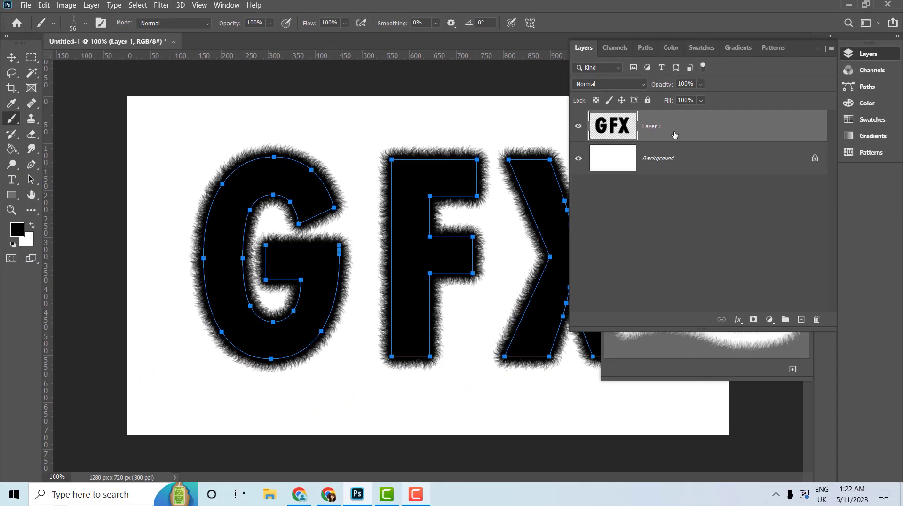
Step: Open Layer 1's Blending Options and move the Layer Style dialog off the letters
right_click(675, 134)
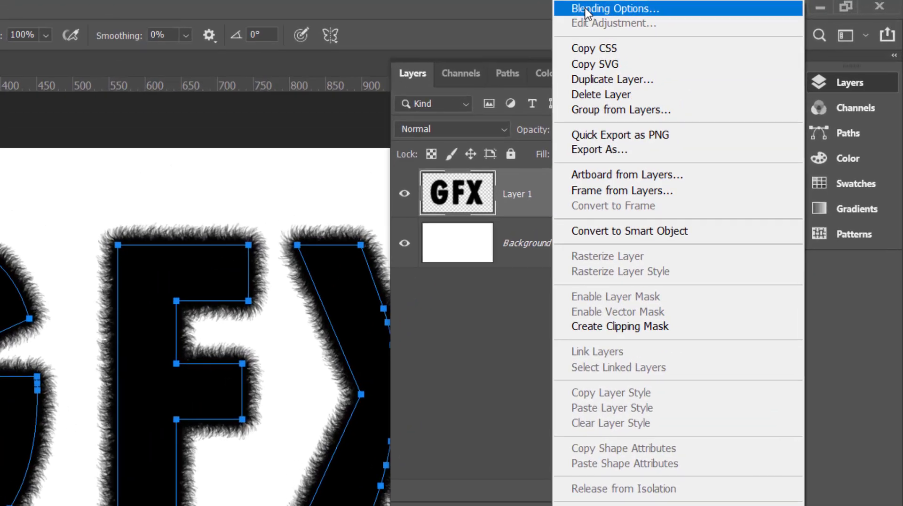
left_click(696, 5)
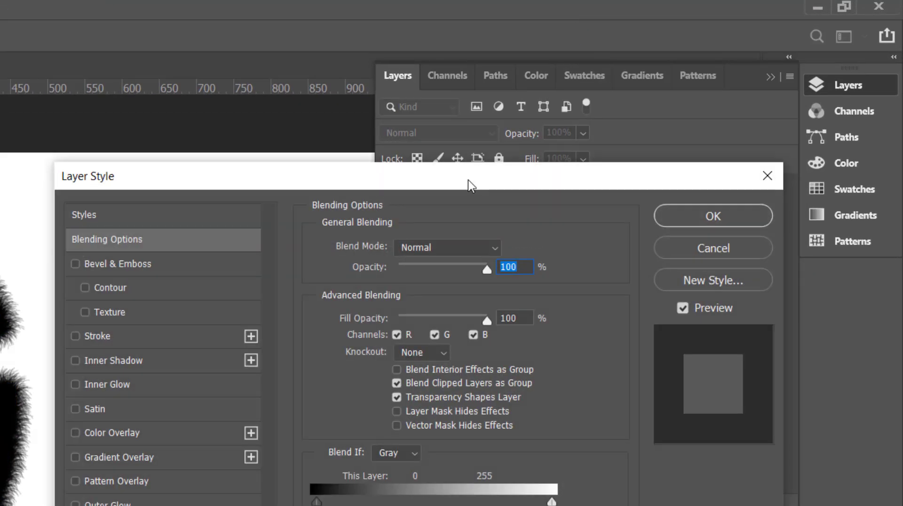
left_click_drag(466, 181, 574, 135)
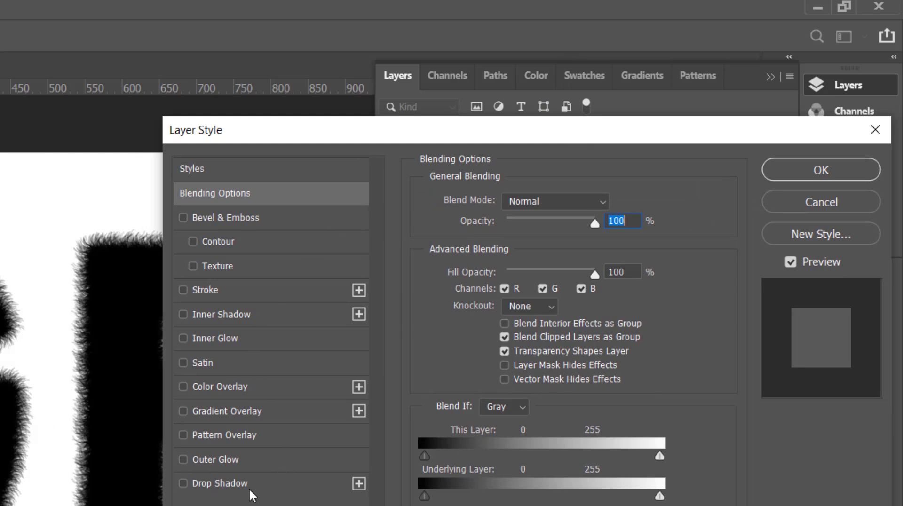
left_click(209, 196)
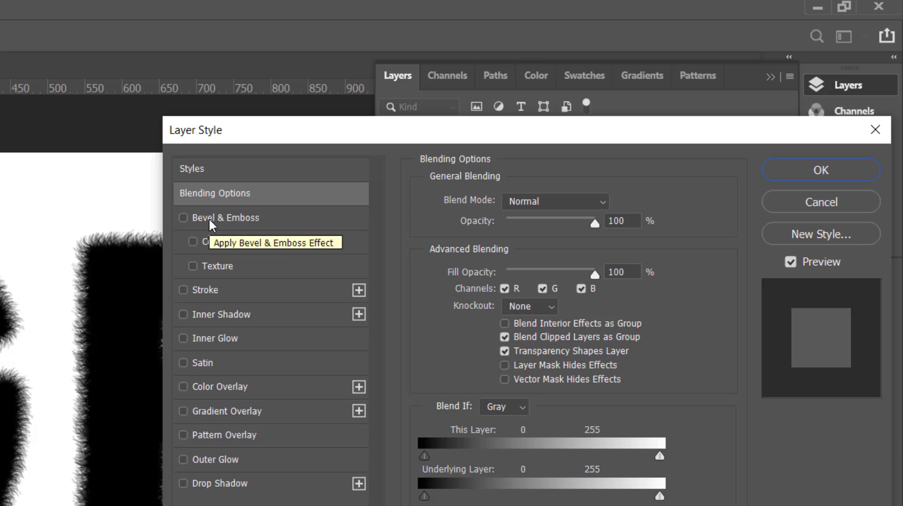
Step: Enable Bevel & Emboss with 1000% depth and 27 px size, checking the gloss contour
left_click(209, 218)
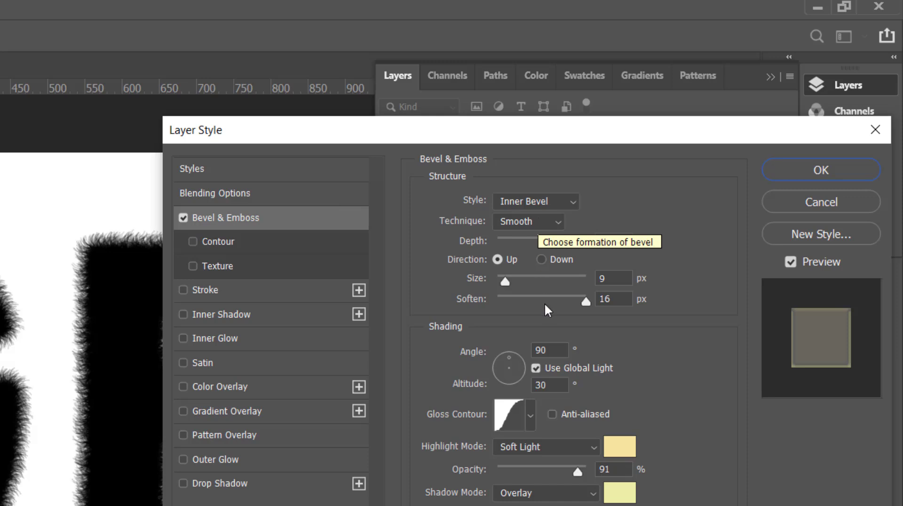
left_click_drag(564, 243, 460, 256)
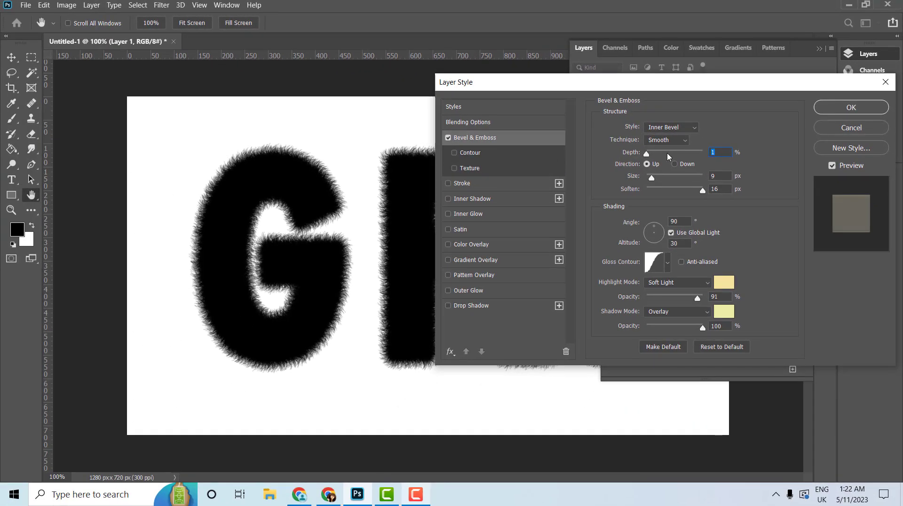
left_click_drag(668, 157, 715, 157)
left_click_drag(651, 178, 699, 179)
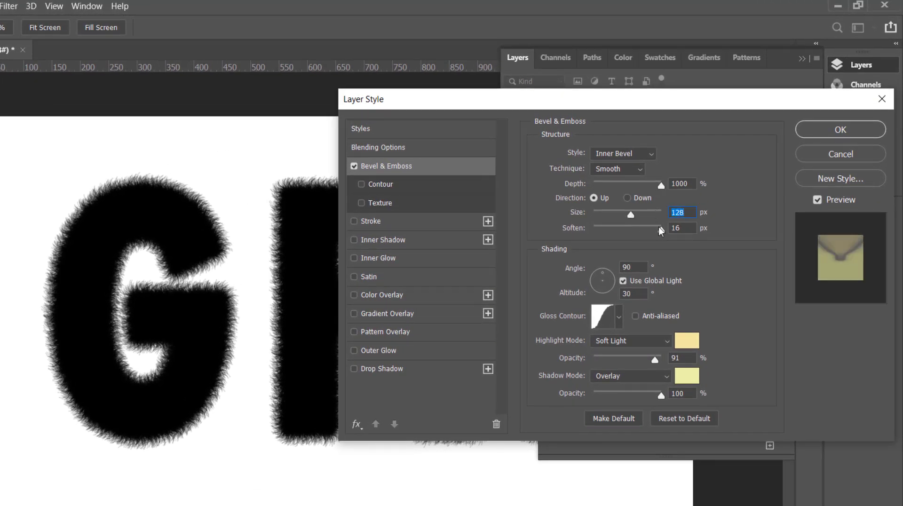
left_click_drag(628, 215, 606, 215)
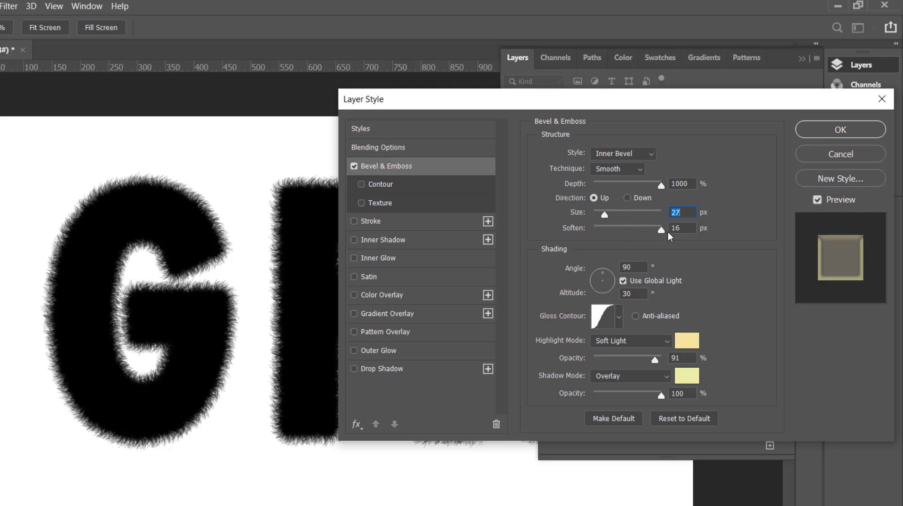
left_click(618, 317)
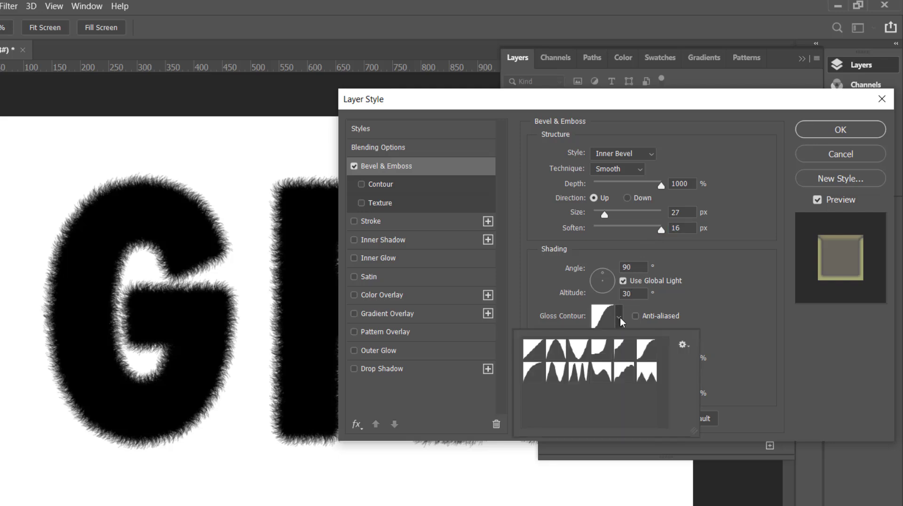
left_click(703, 309)
left_click(666, 344)
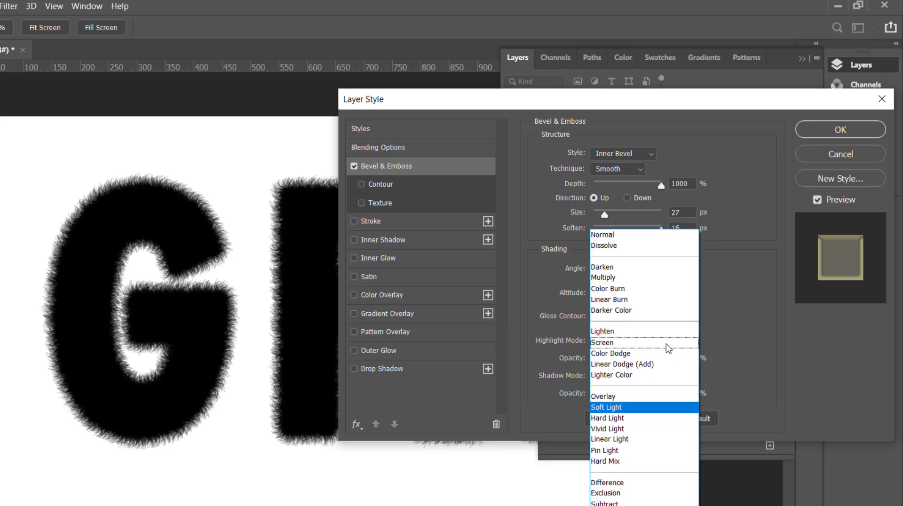
Step: Keep the bevel highlight on Soft Light and set its colour to pale yellow f0e3a7
left_click(611, 407)
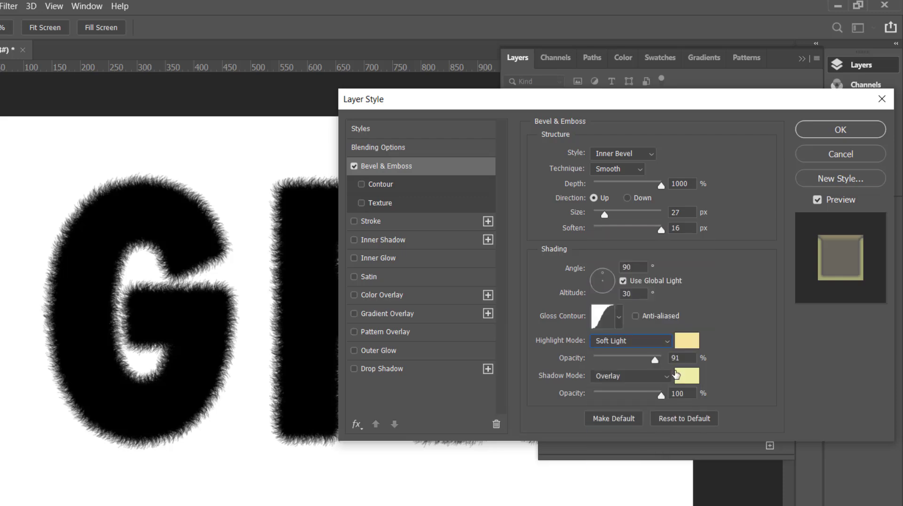
left_click(682, 344)
left_click(595, 187)
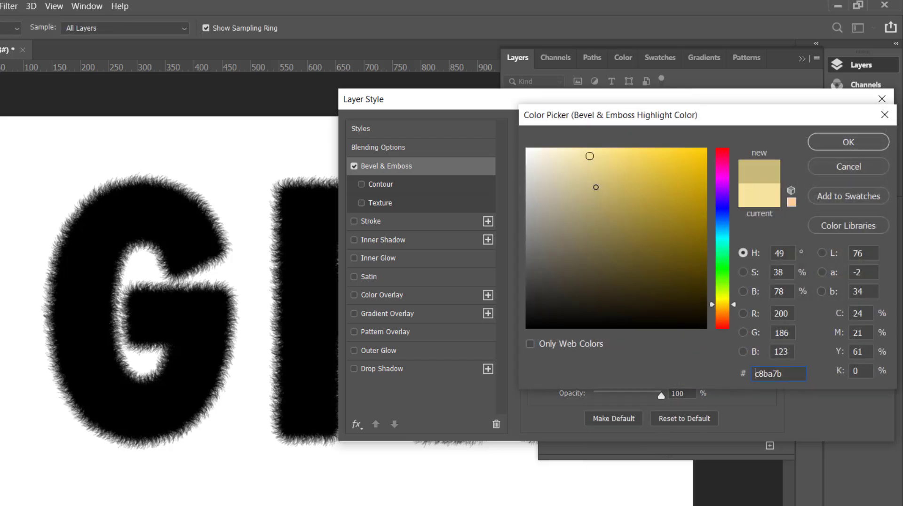
left_click_drag(621, 182, 600, 169)
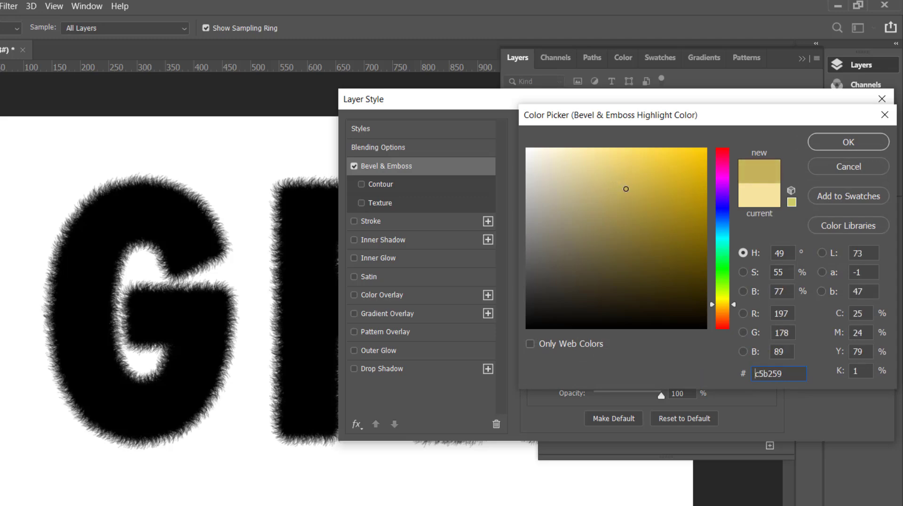
left_click(585, 155)
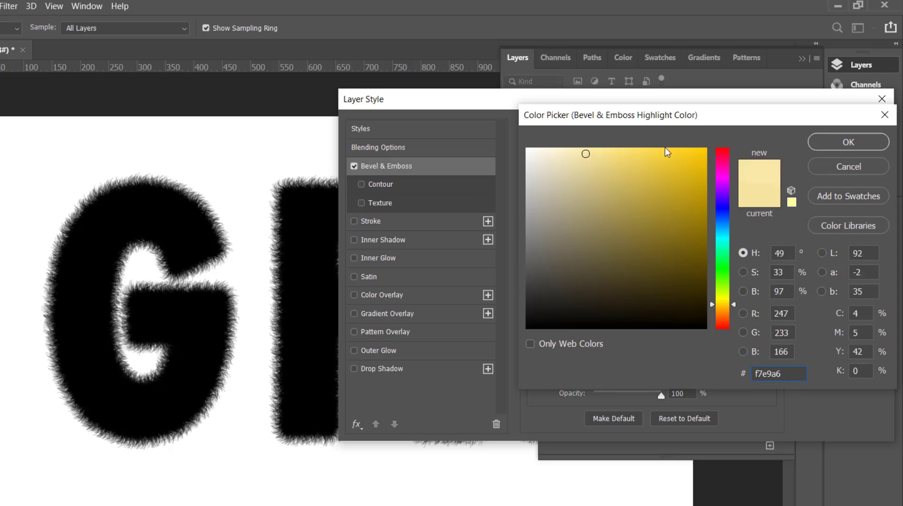
left_click_drag(585, 154, 582, 159)
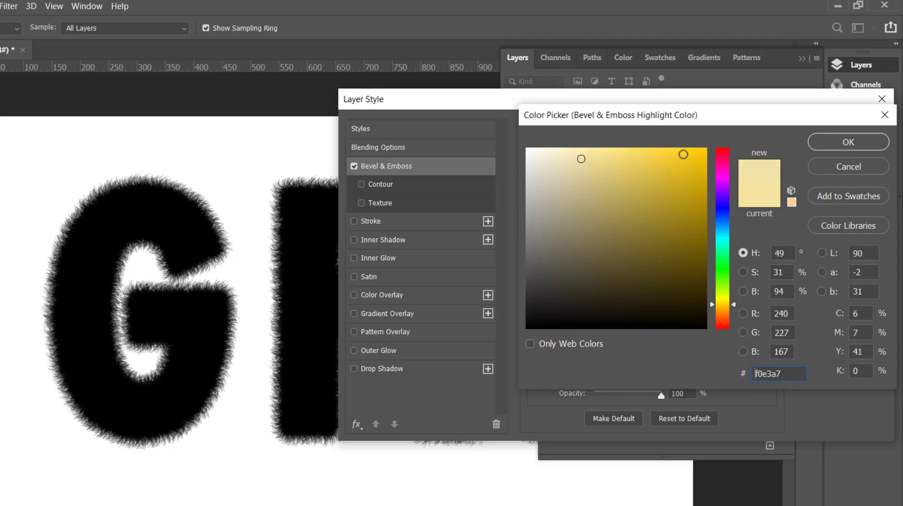
left_click(830, 143)
Step: Set the bevel shadow colour to pale cream f2f1dd
left_click(689, 376)
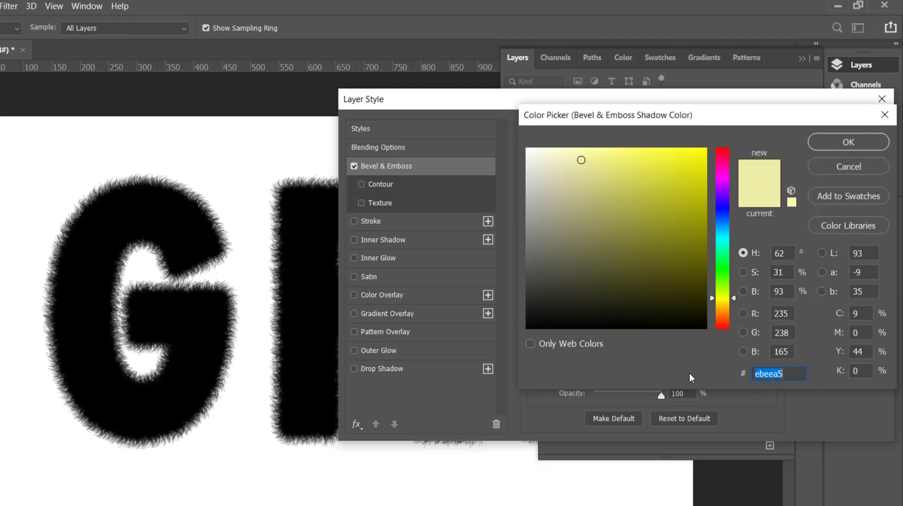
left_click(712, 300)
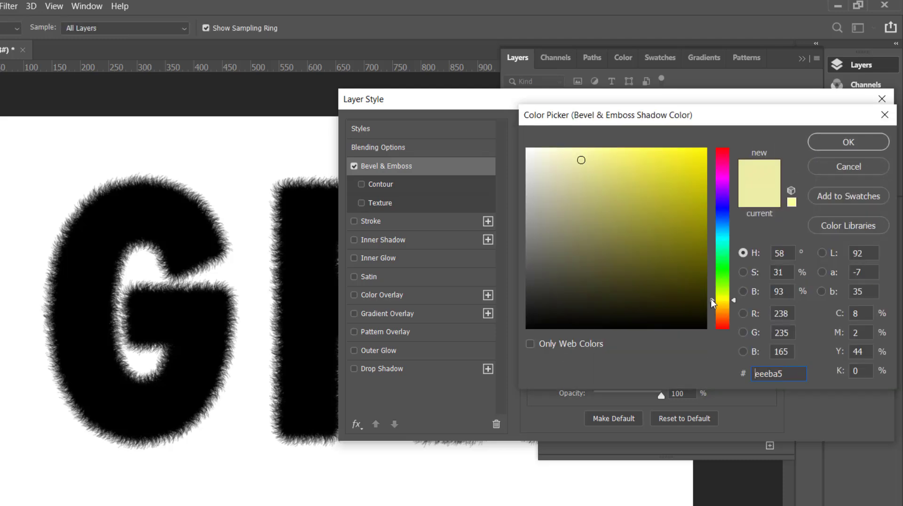
left_click(594, 198)
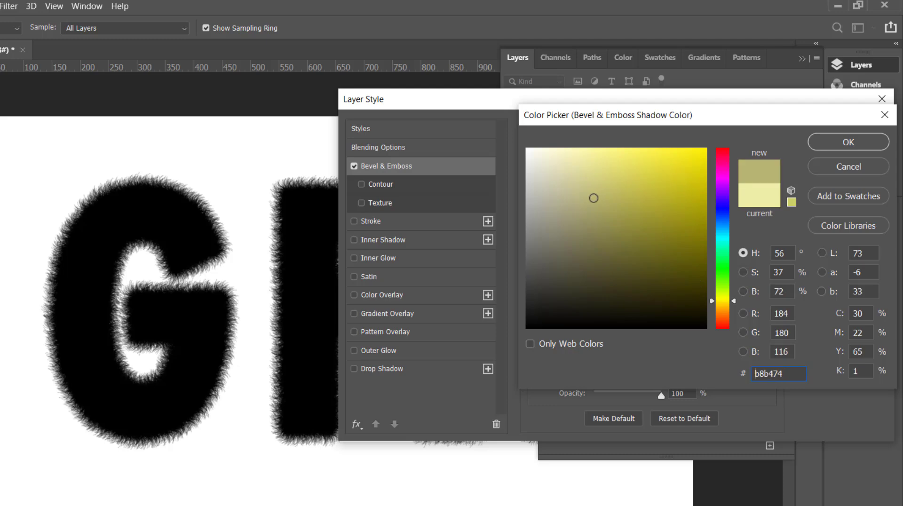
left_click(544, 167)
left_click(542, 157)
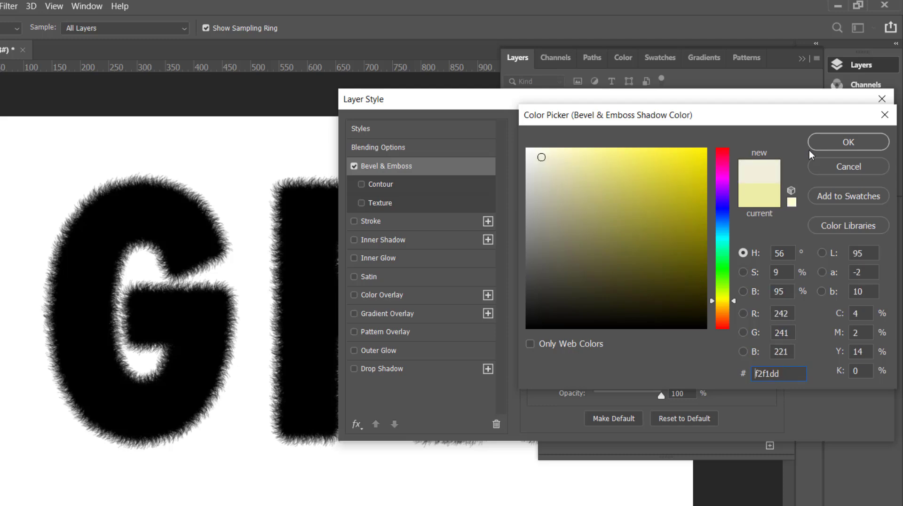
left_click(842, 143)
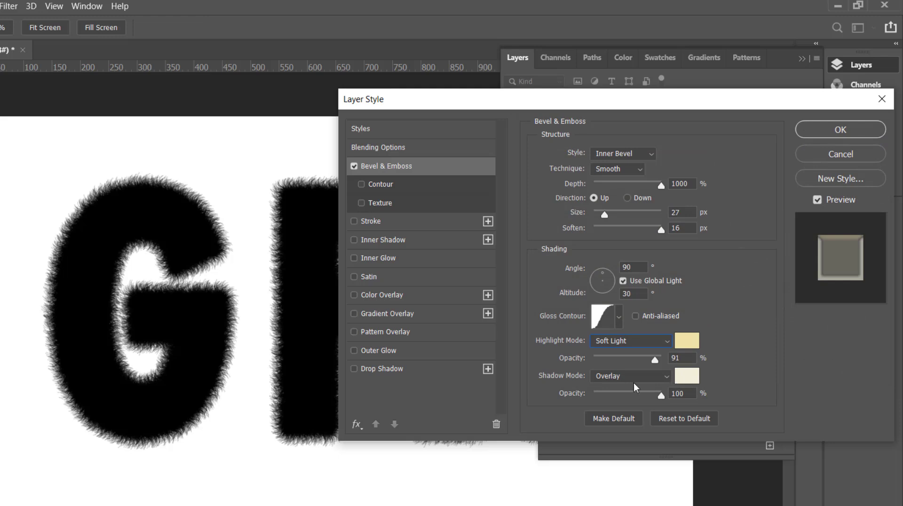
Step: Drop the bevel shadow opacity to 0, leaving Stroke off
left_click_drag(661, 395, 594, 395)
left_click(387, 225)
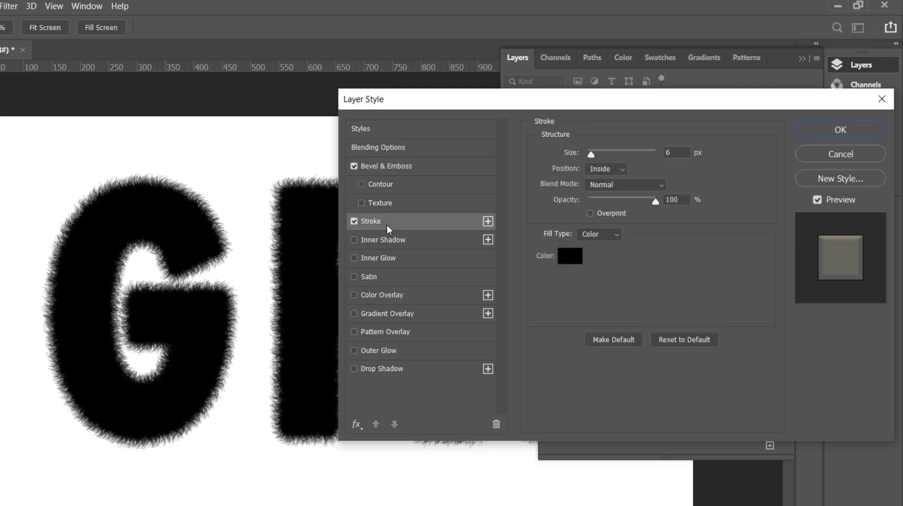
left_click(355, 223)
Step: Add a Color Overlay in red f50c17 to the fur letters
left_click(397, 294)
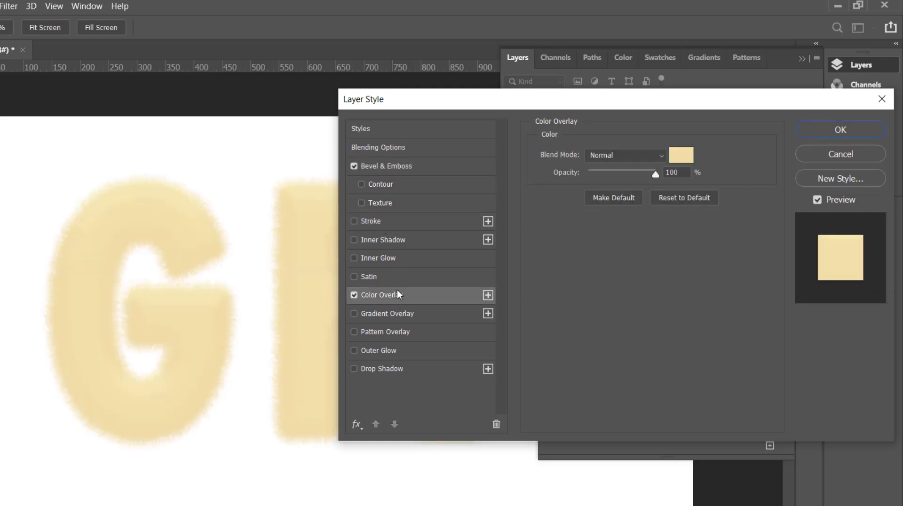
left_click(678, 156)
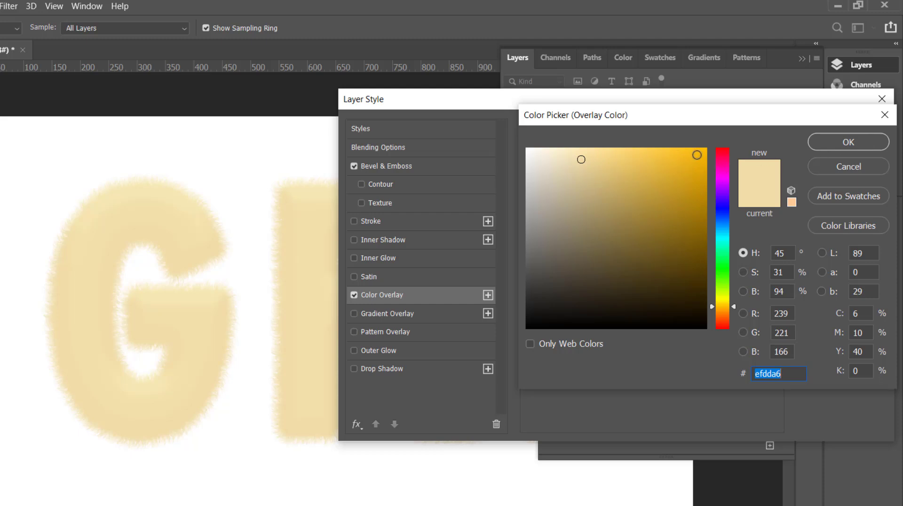
left_click(698, 155)
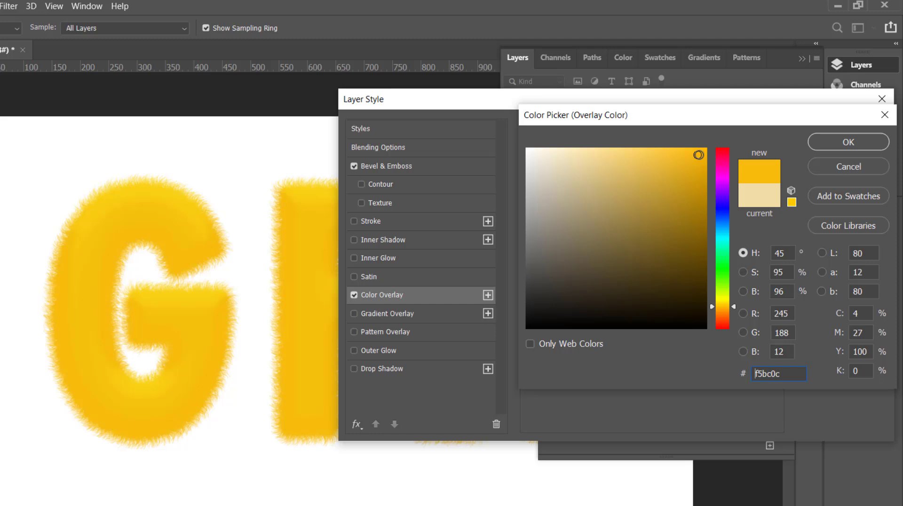
left_click(724, 155)
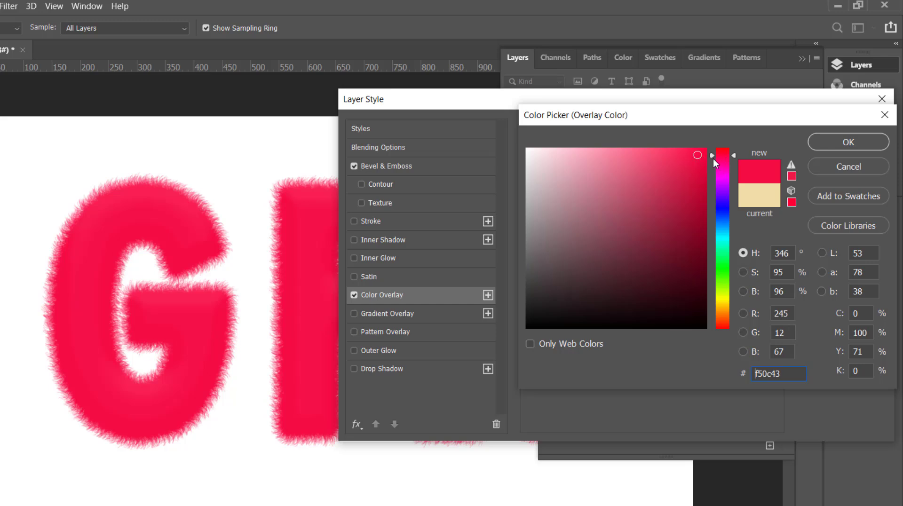
left_click_drag(713, 159, 725, 149)
left_click(830, 140)
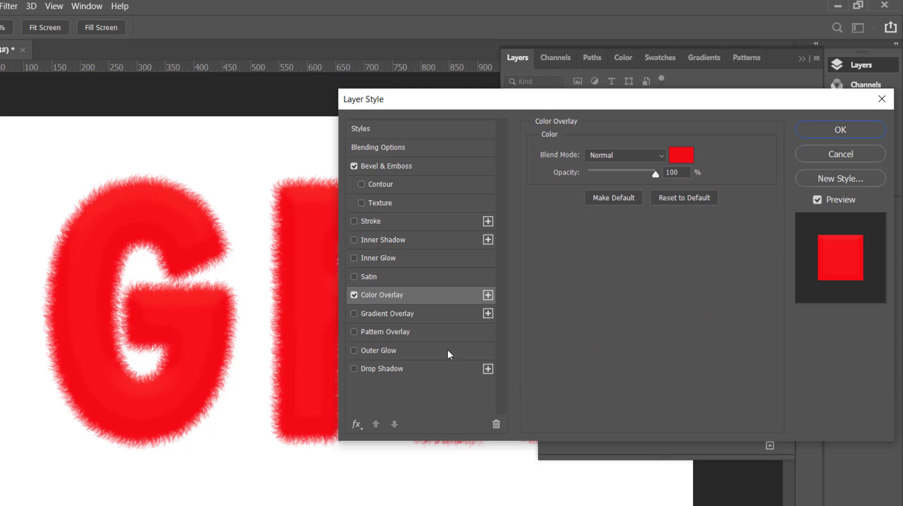
Step: Add a Black, White Angle gradient overlay at 77% opacity to the text and slightly reduce its scale
left_click(429, 312)
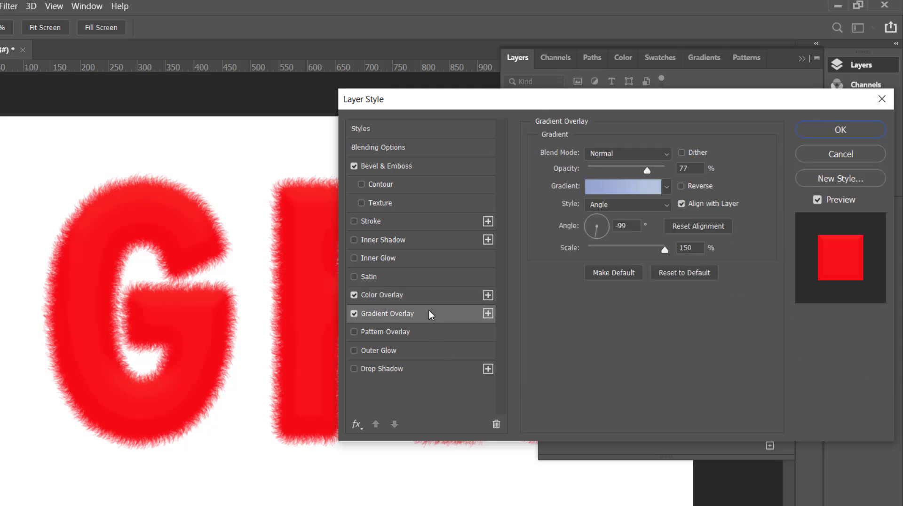
left_click(613, 190)
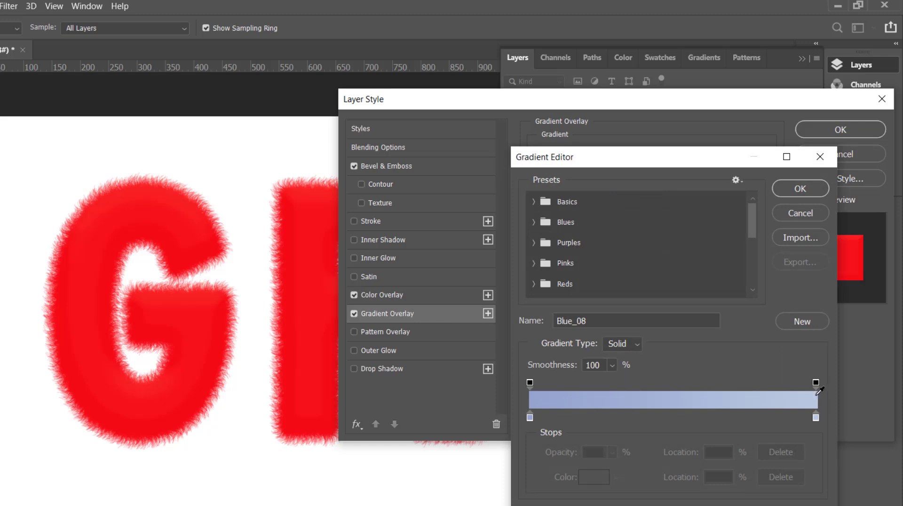
left_click_drag(816, 417, 813, 417)
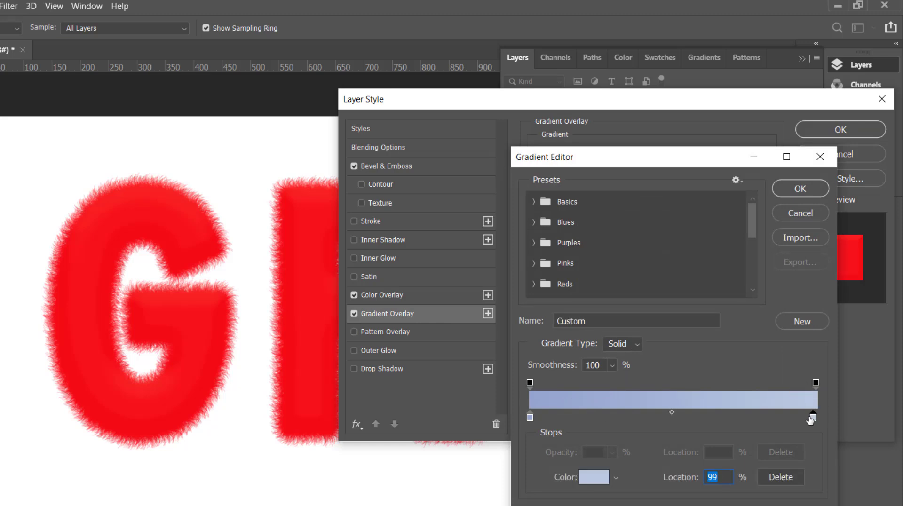
left_click(542, 206)
left_click(598, 228)
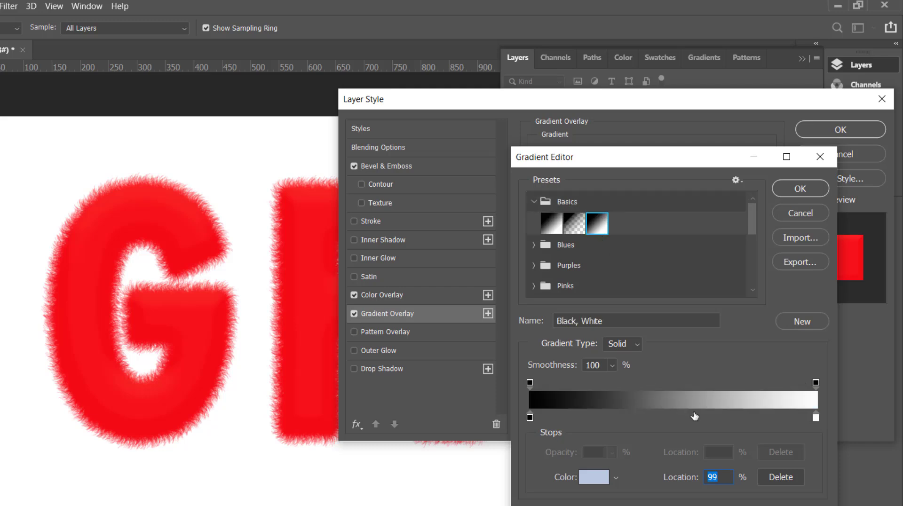
left_click(786, 190)
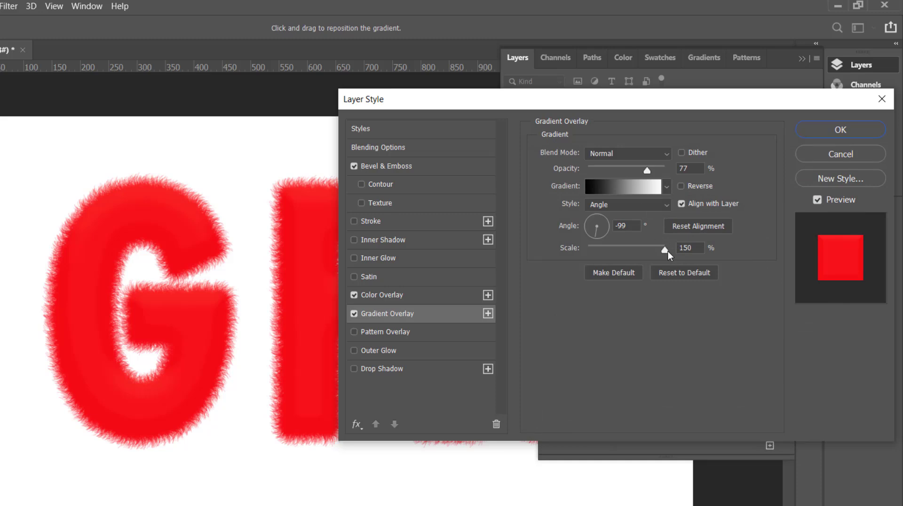
mouse_move(664, 250)
left_mouse_down()
mouse_move(575, 262)
mouse_move(674, 262)
left_mouse_up()
Step: Apply the fur tutorial pattern as a Pattern Overlay at 80% opacity, scale about 1000%
left_click(407, 331)
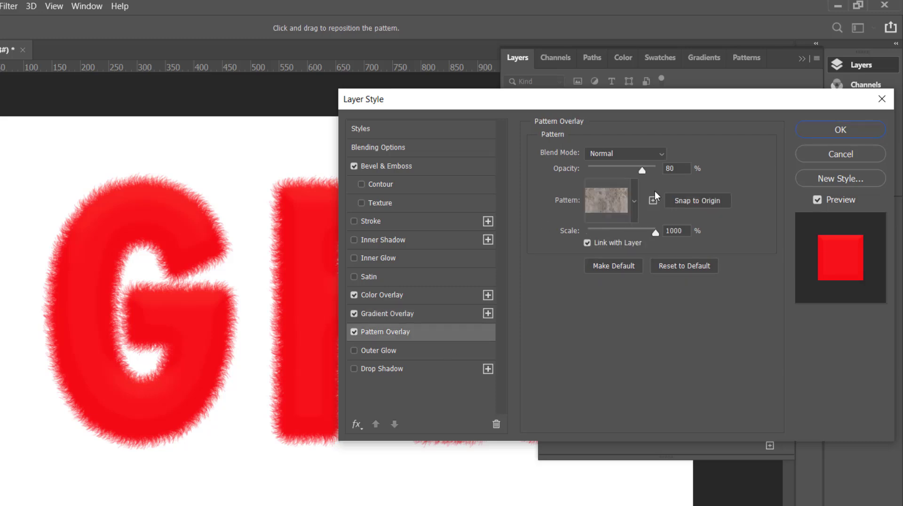
left_click(634, 202)
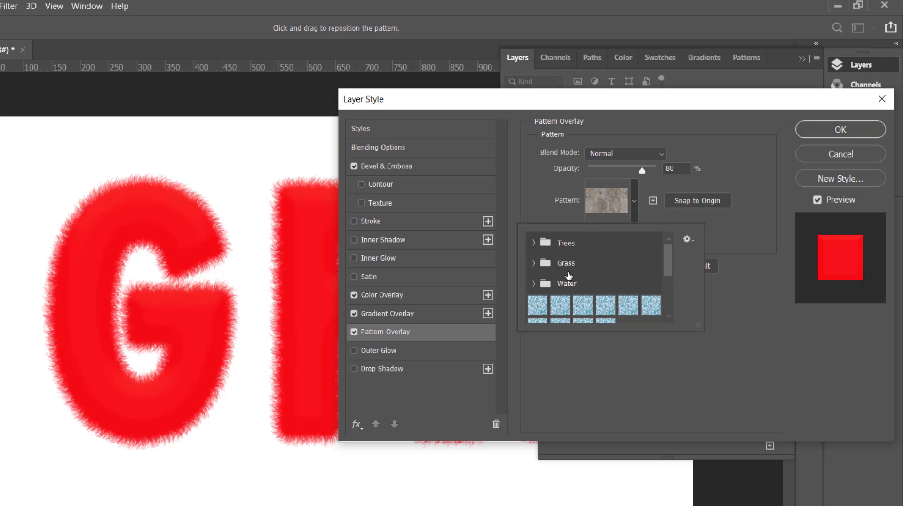
scroll(568, 277, "down", 1)
scroll(568, 278, "down", 1)
scroll(565, 284, "down", 1)
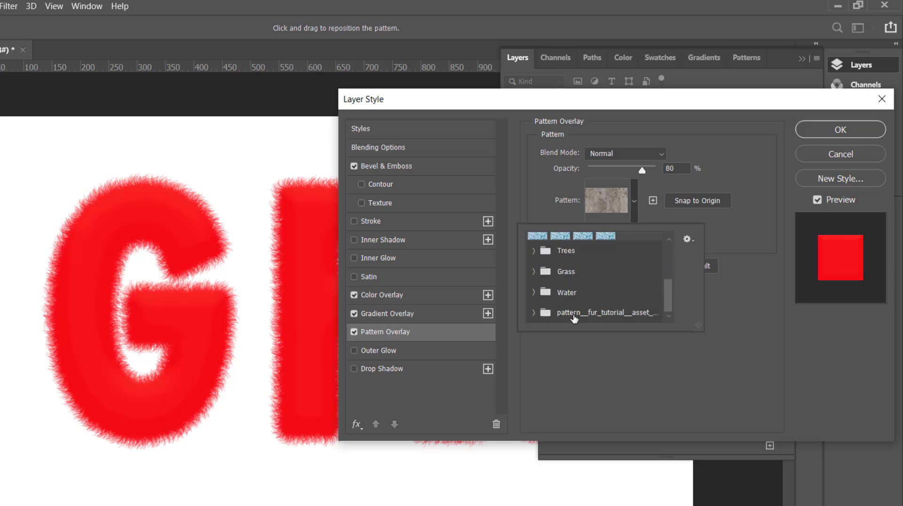
left_click(534, 313)
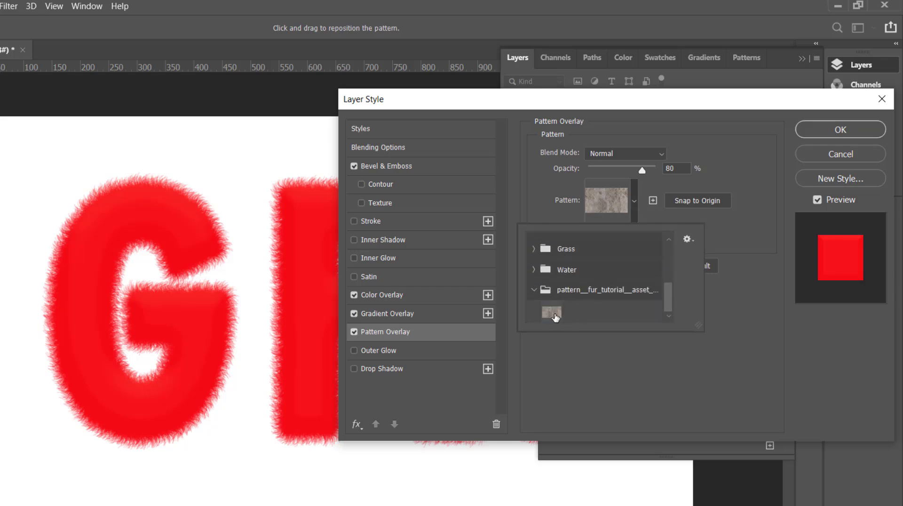
left_click(632, 201)
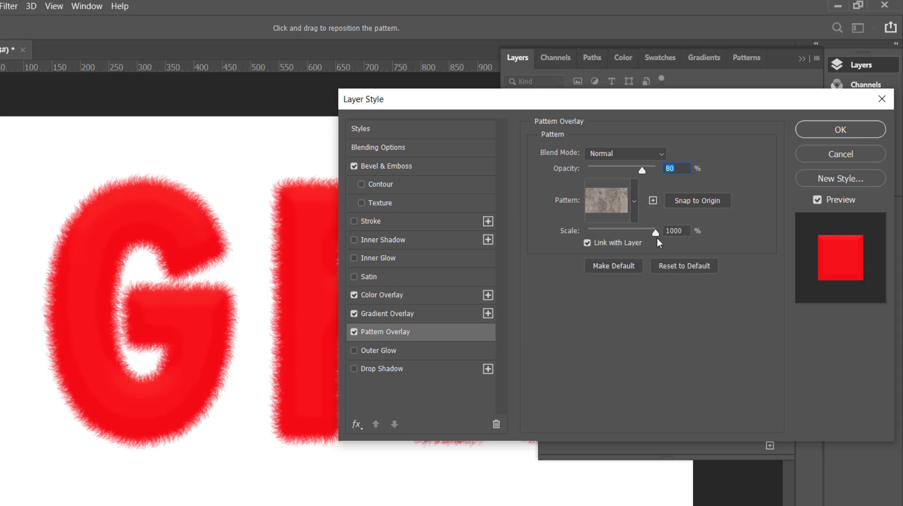
mouse_move(656, 233)
left_mouse_down()
mouse_move(582, 241)
mouse_move(639, 239)
left_mouse_up()
key("Down")
Step: Enable Drop Shadow and an Inner Glow with a black-to-transparent gradient
left_click(412, 372)
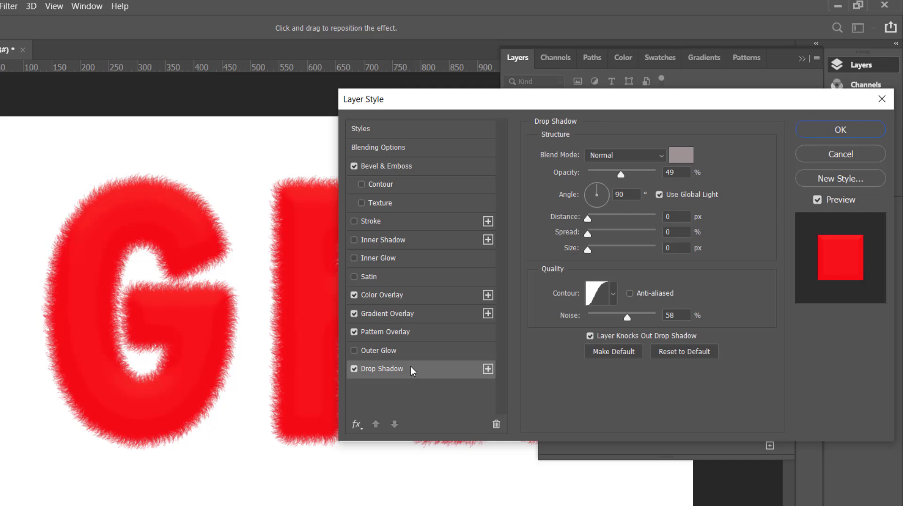
left_click(404, 259)
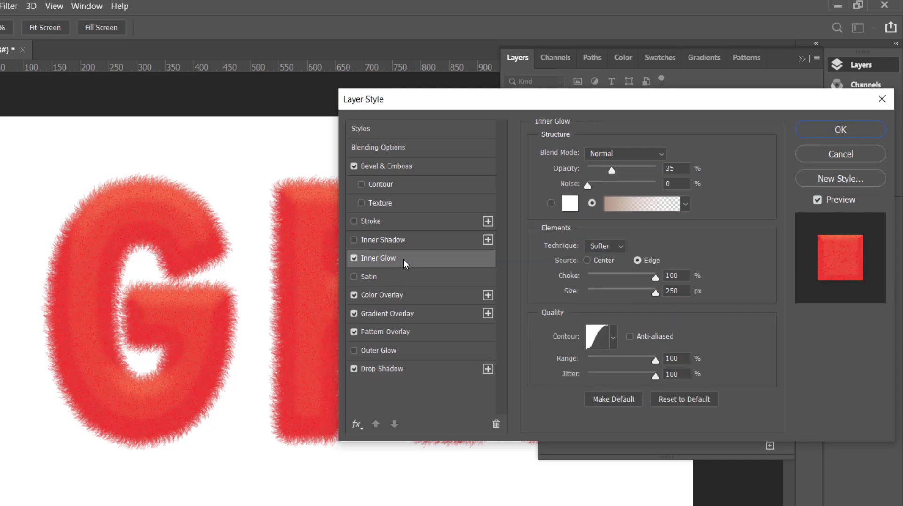
left_click(619, 199)
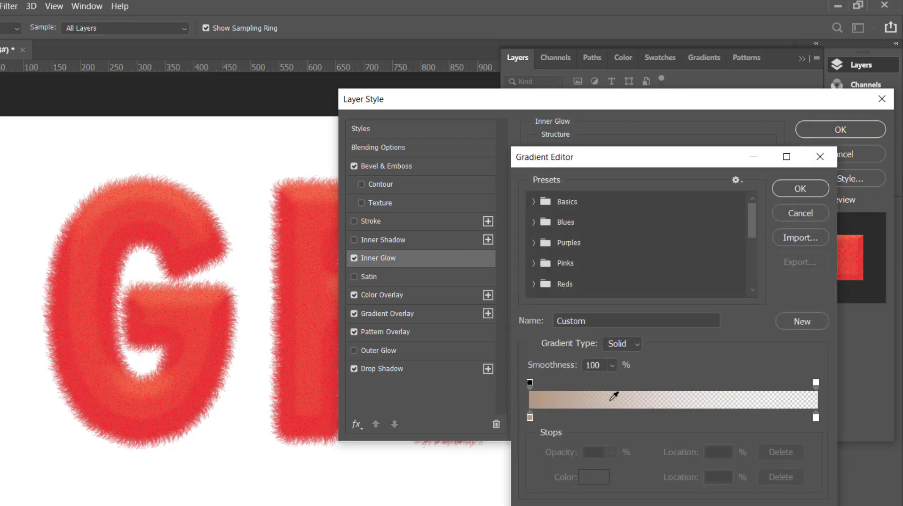
left_click(530, 416)
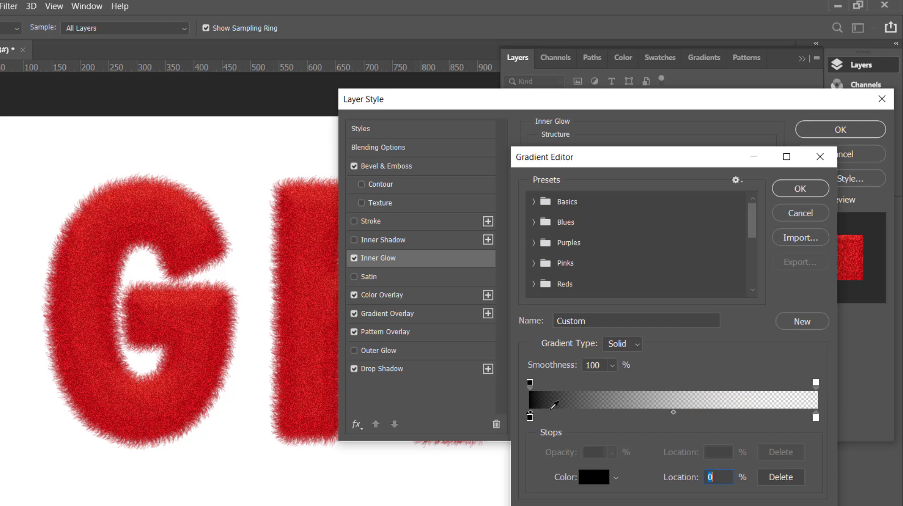
left_click(800, 192)
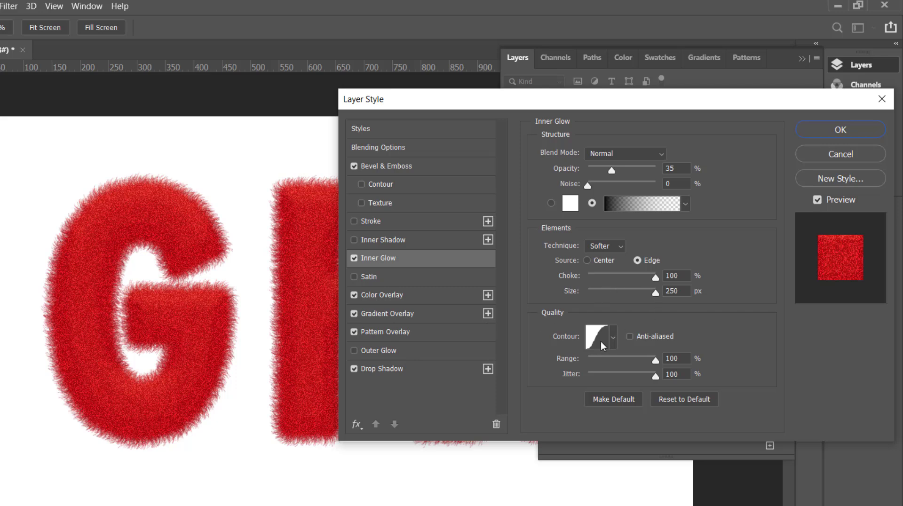
Step: Give the Inner Glow a new contour preset, 50% opacity and 91% range
left_click(614, 336)
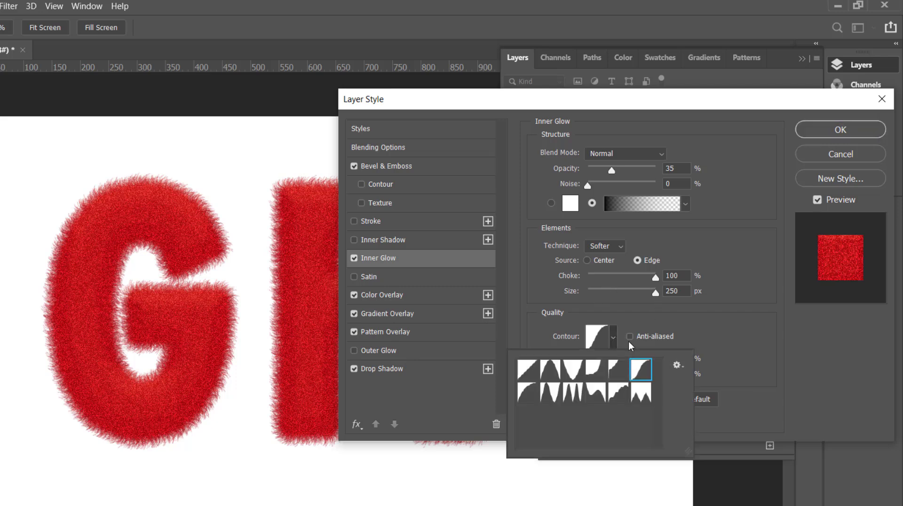
left_click(622, 318)
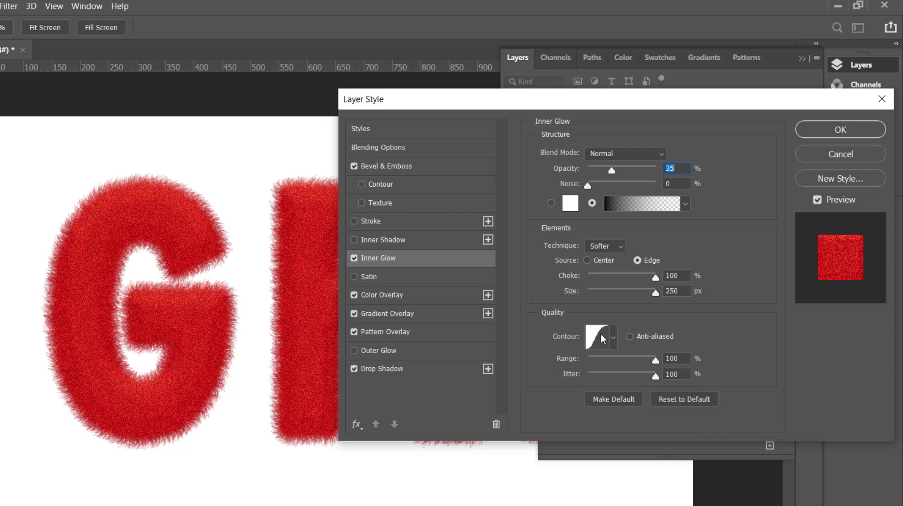
left_click_drag(607, 169, 644, 168)
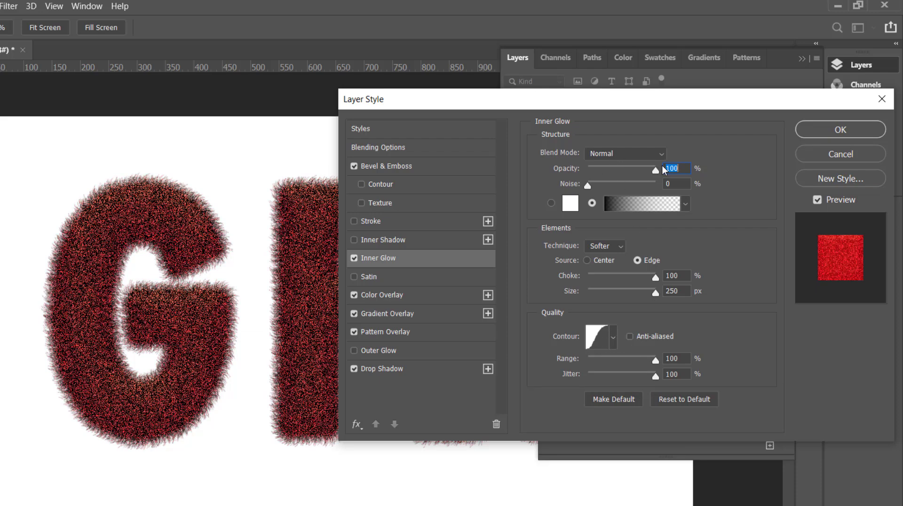
left_click_drag(658, 168, 623, 179)
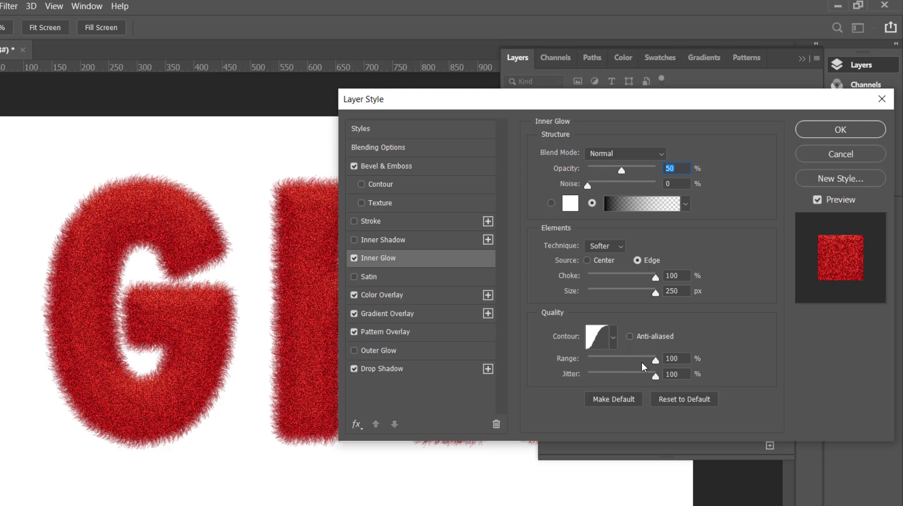
mouse_move(656, 357)
left_mouse_down()
mouse_move(618, 360)
mouse_move(683, 357)
left_mouse_up()
Step: Enable the bevel Contour with the half-round preset at 76% range
left_click(422, 186)
left_click(597, 163)
left_click(624, 192)
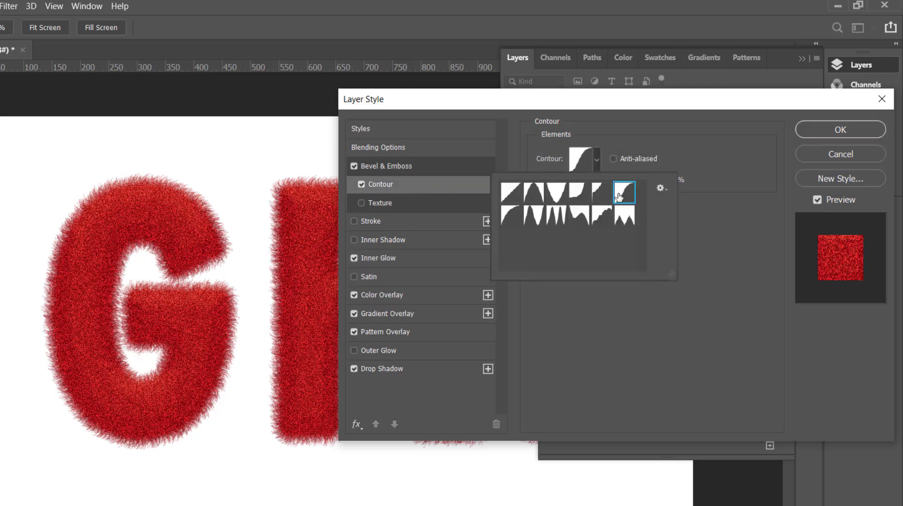
left_click(593, 301)
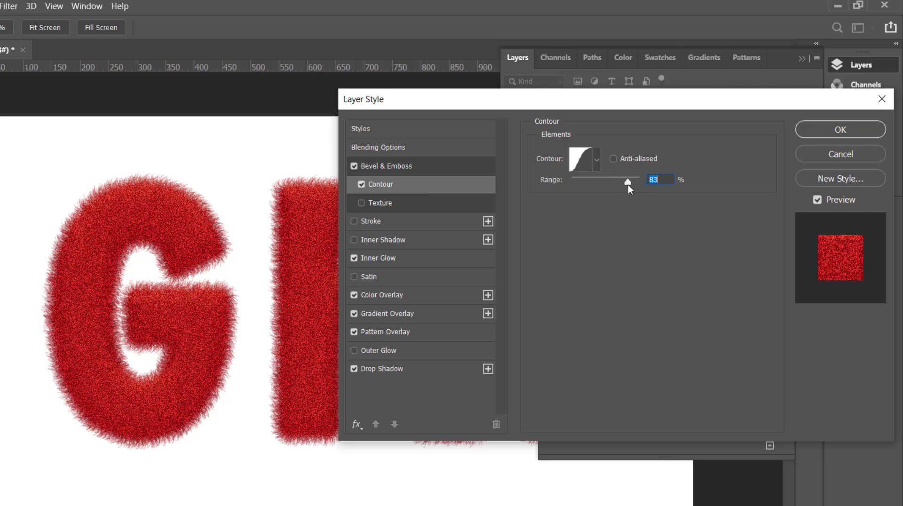
left_click_drag(628, 185, 622, 184)
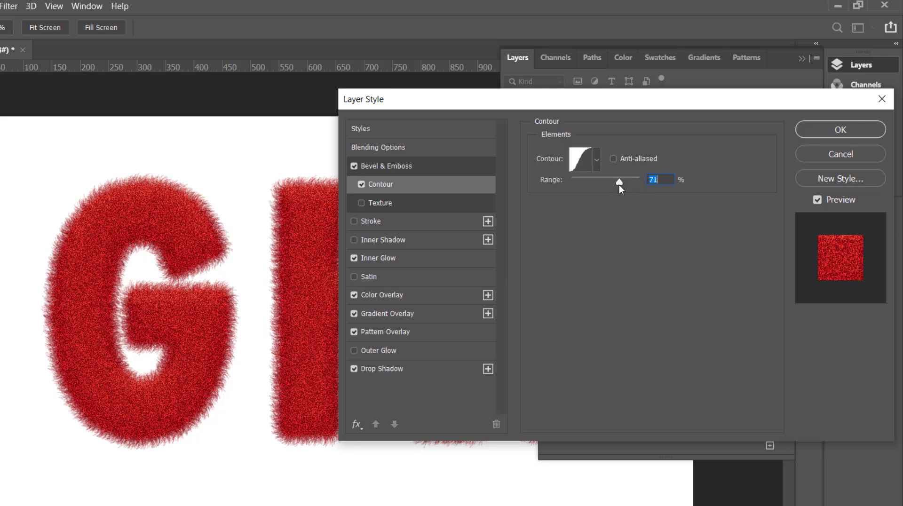
Step: Set the drop shadow to 21 px distance, 15% spread and 7 px size
left_click(416, 369)
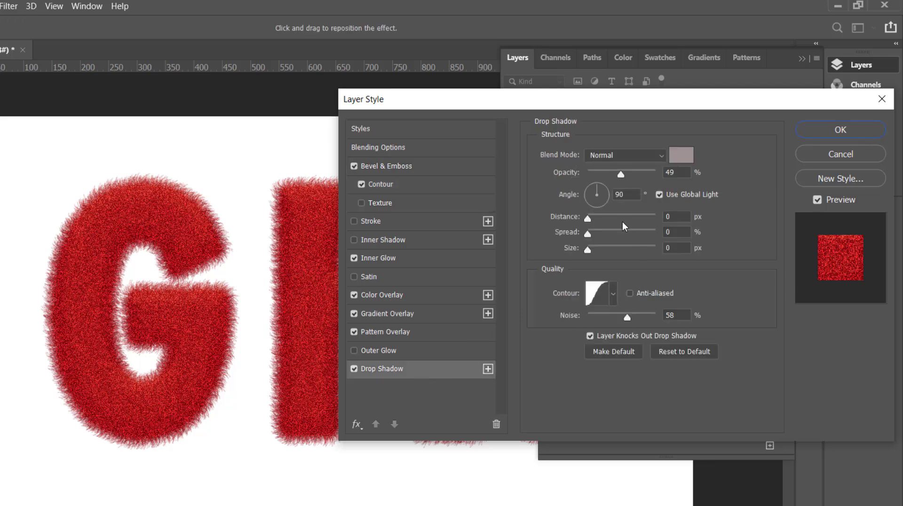
mouse_move(586, 222)
left_mouse_down()
mouse_move(611, 221)
mouse_move(602, 220)
mouse_move(595, 249)
left_mouse_up()
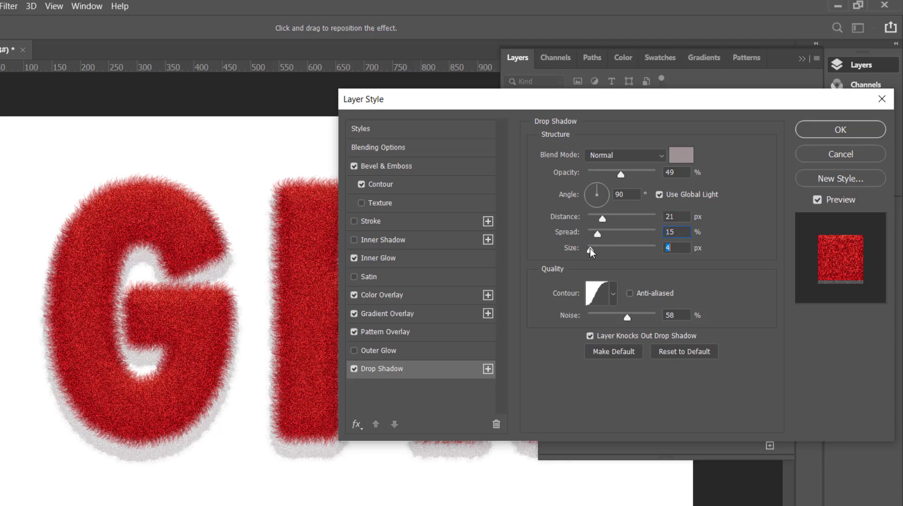
left_click_drag(590, 248, 593, 249)
Step: Colour the drop shadow mid grey 6c6667
left_click(678, 158)
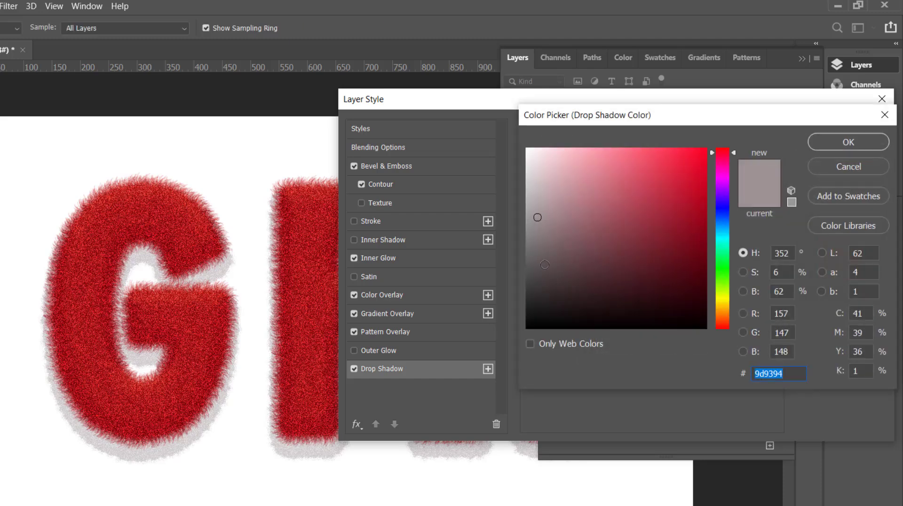
left_click(532, 267)
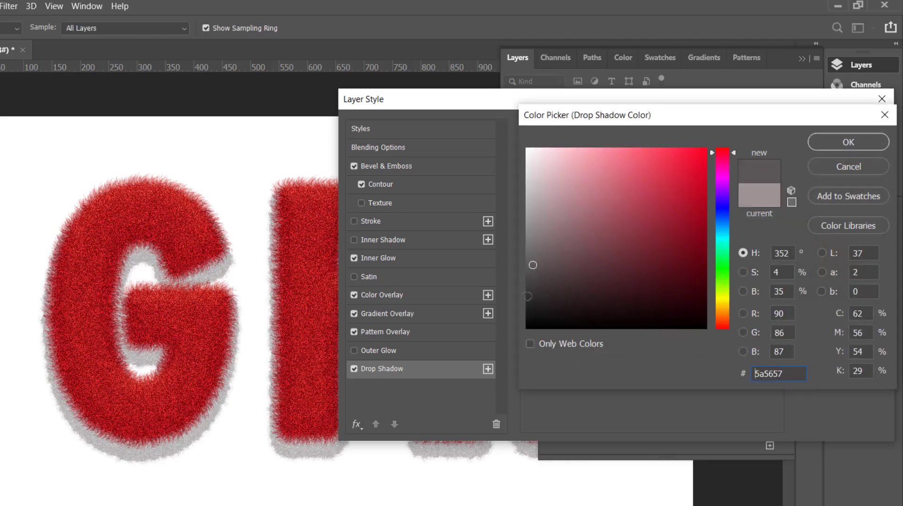
left_click(528, 297)
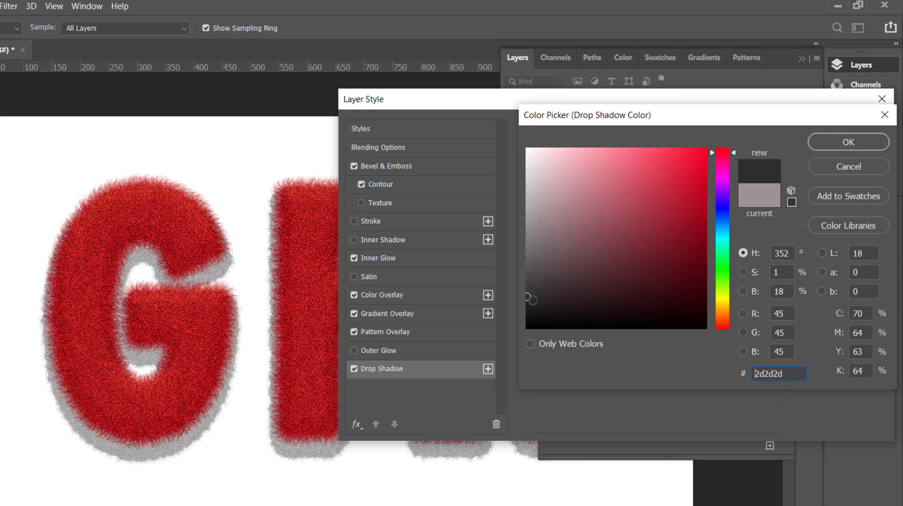
left_click(531, 305)
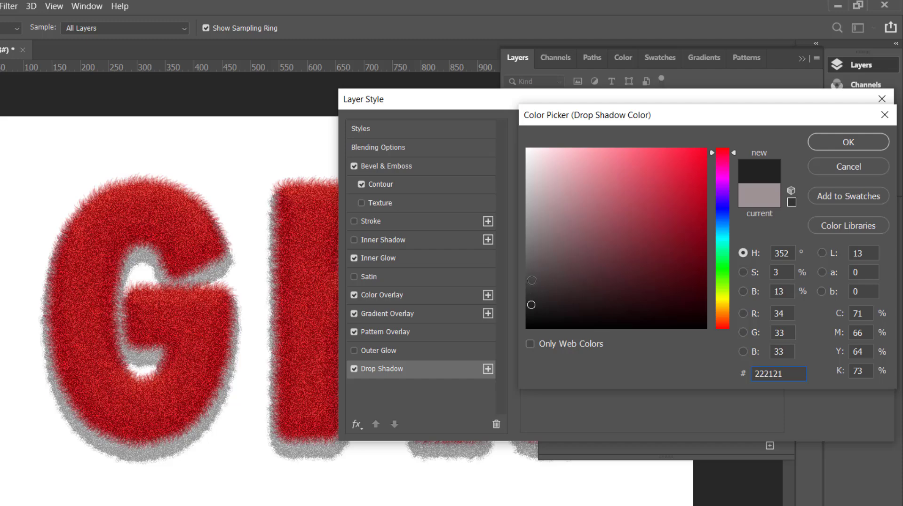
left_click(535, 252)
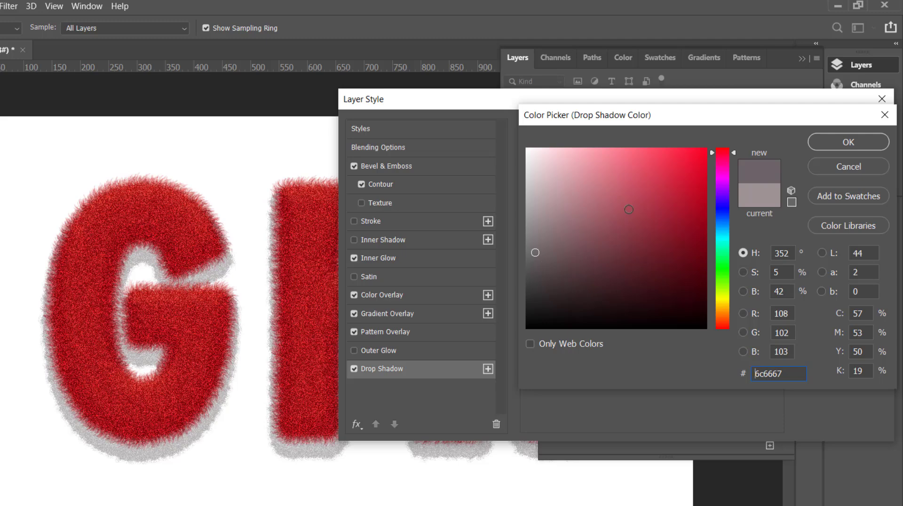
left_click(837, 144)
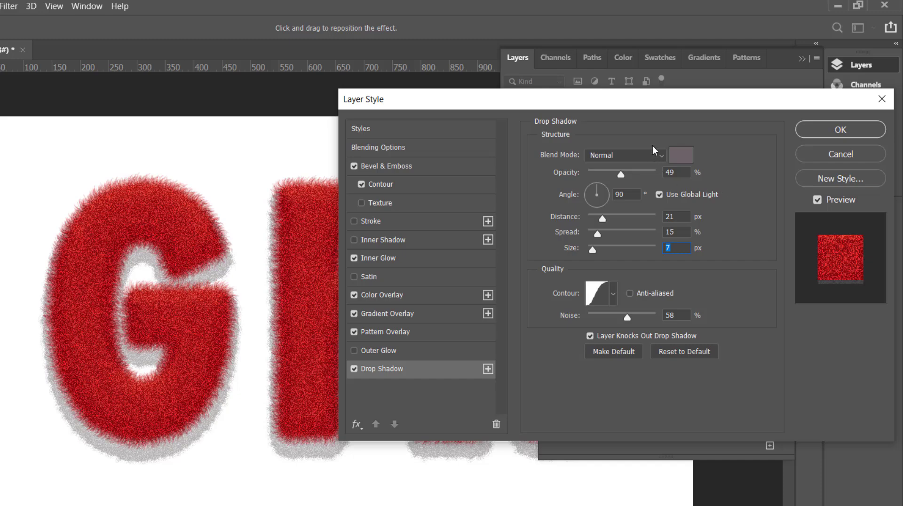
Step: Tighten the drop shadow to 9 px distance, 11% spread and 6 px size
mouse_move(644, 109)
left_mouse_down()
mouse_move(760, 104)
mouse_move(707, 97)
left_mouse_up()
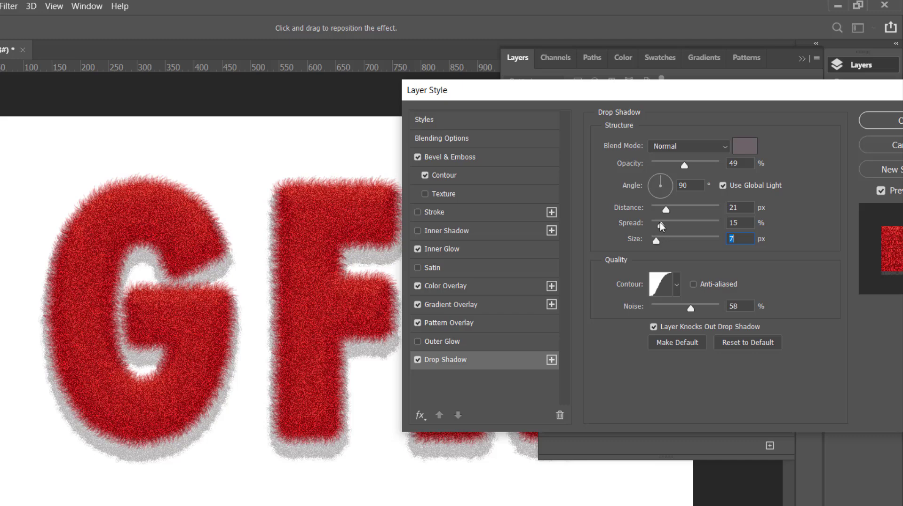
left_click_drag(663, 208, 659, 208)
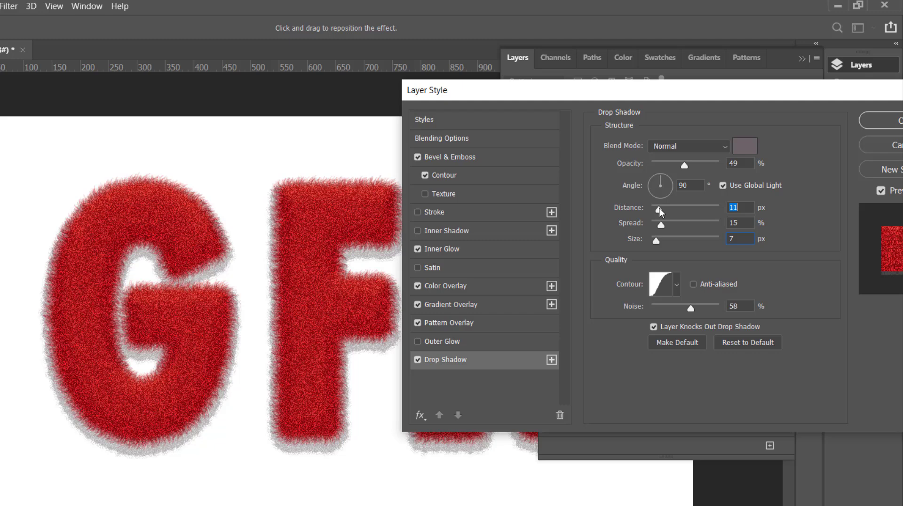
left_click_drag(660, 208, 657, 207)
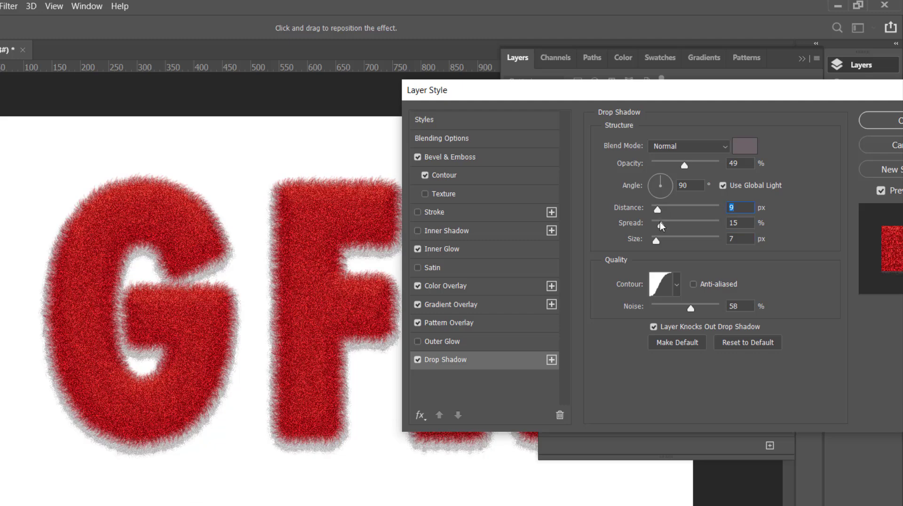
mouse_move(661, 223)
left_mouse_down()
mouse_move(681, 224)
mouse_move(660, 224)
left_mouse_up()
left_click_drag(658, 239, 670, 239)
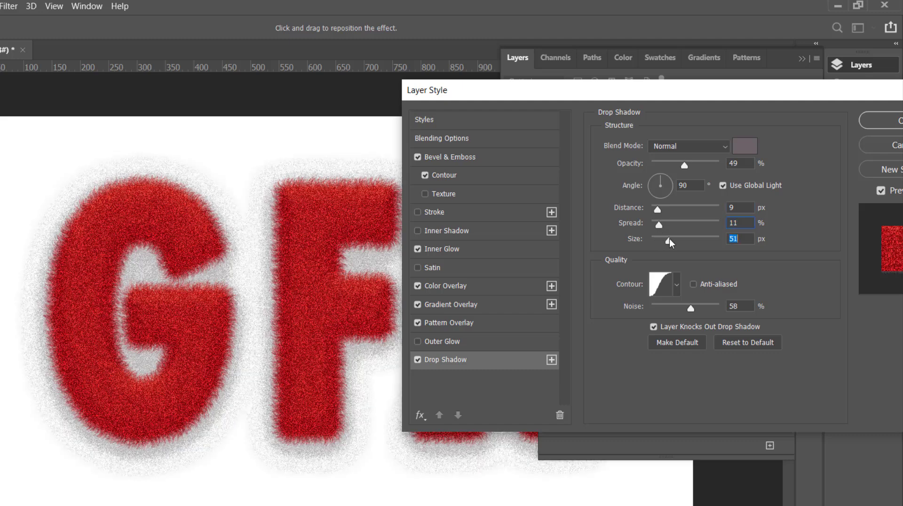
left_click_drag(670, 238, 656, 238)
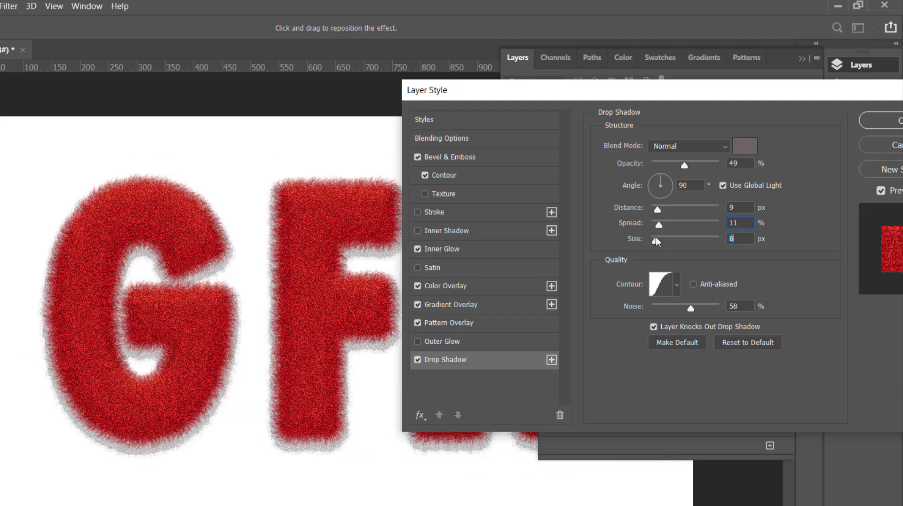
Step: Give the drop shadow a different contour preset and 48% noise
left_click(676, 285)
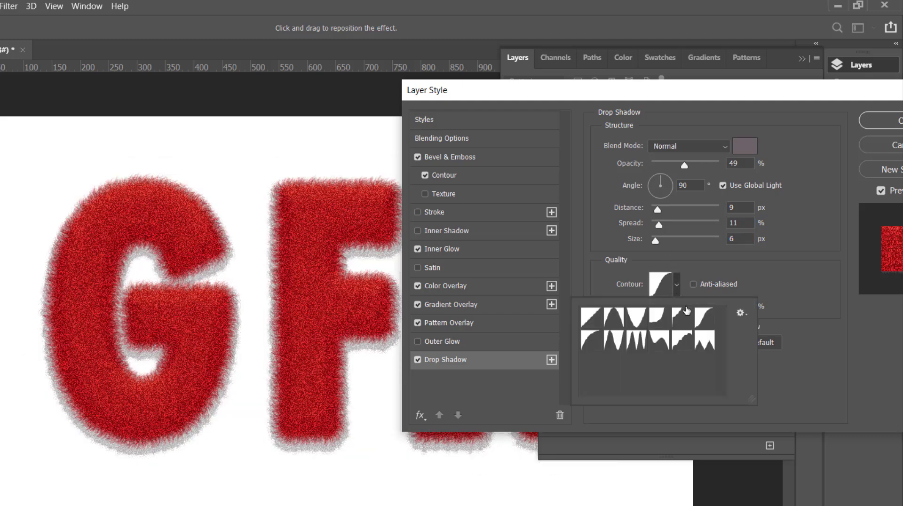
left_click(702, 317)
left_click(684, 272)
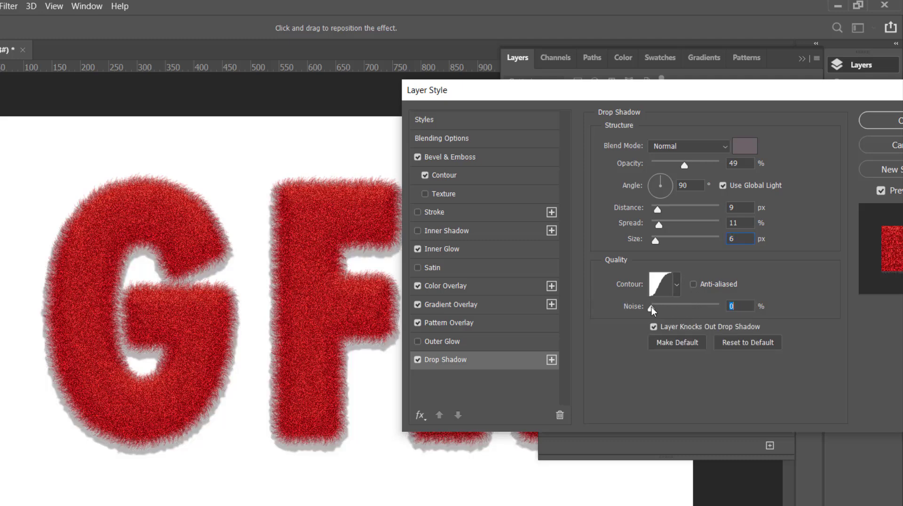
left_click_drag(651, 307, 682, 306)
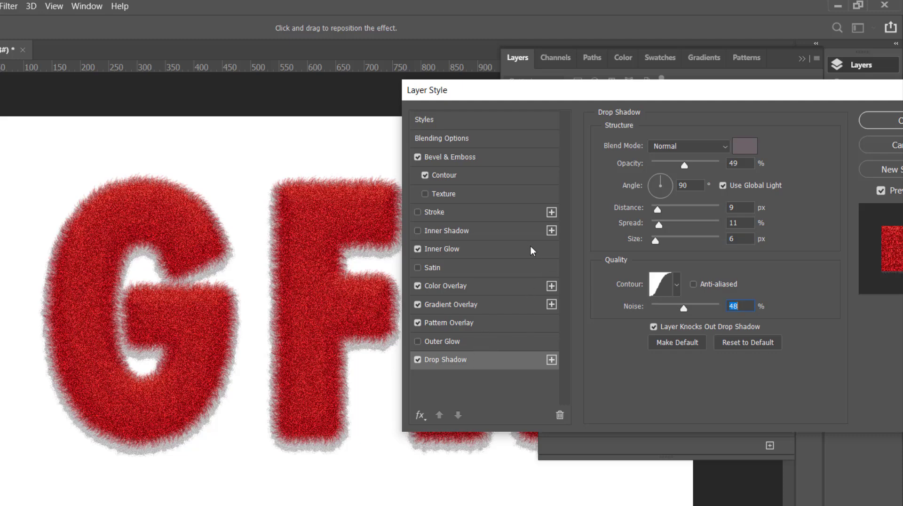
Step: Commit the layer style and select the Background layer
key("Return")
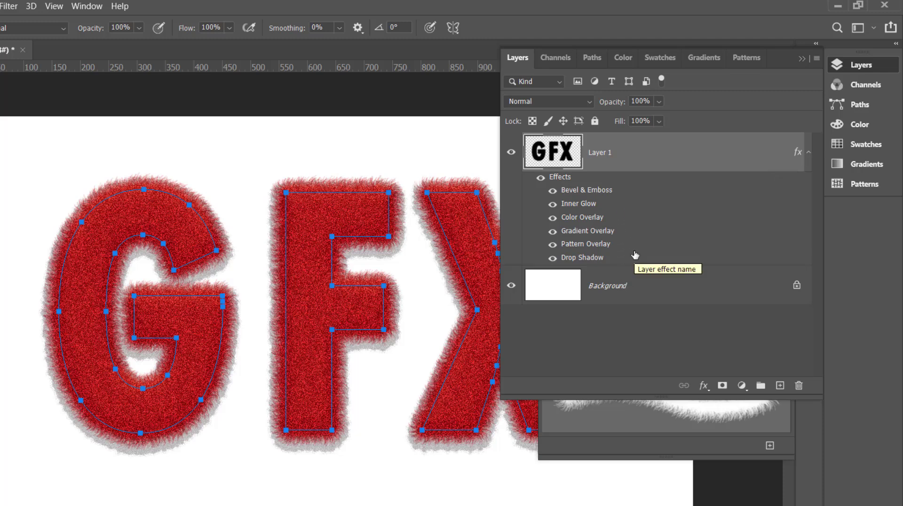
left_click(696, 301)
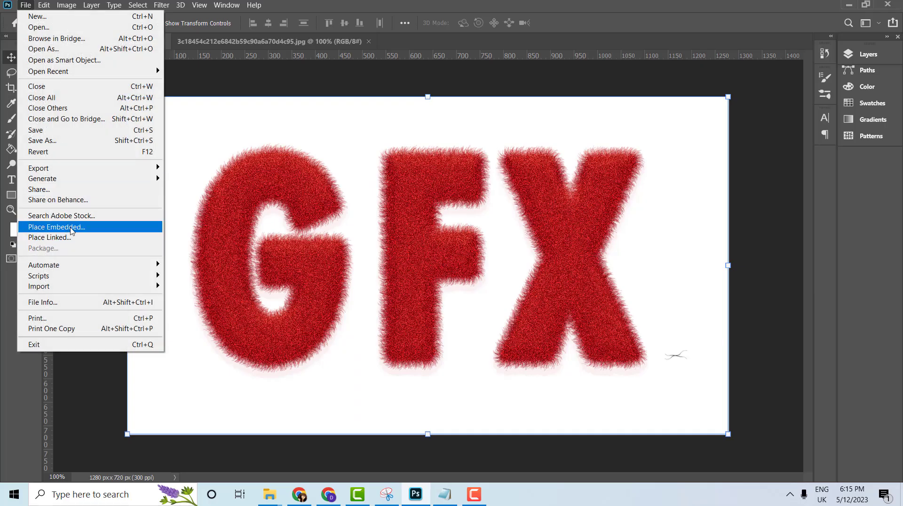
Step: Place the black-and-gold glitter image into the document as an embedded layer
left_click(60, 228)
left_click(83, 94)
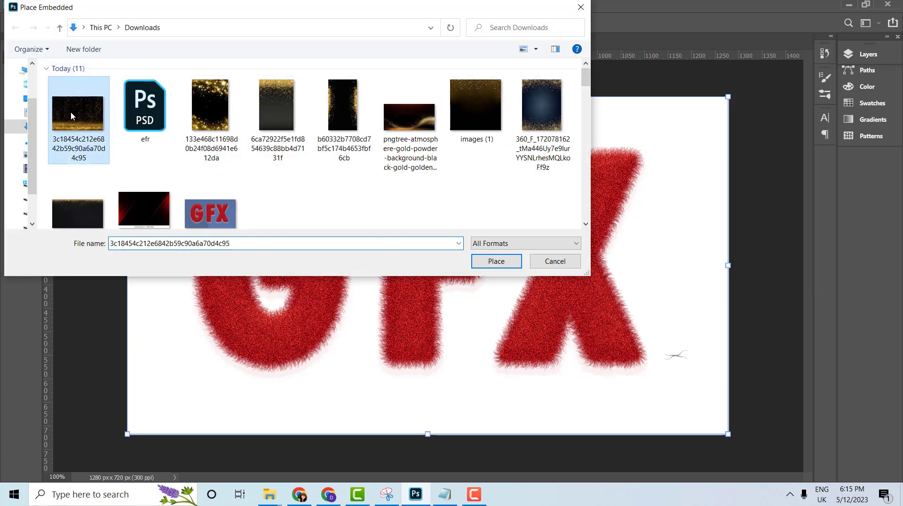
left_click(485, 260)
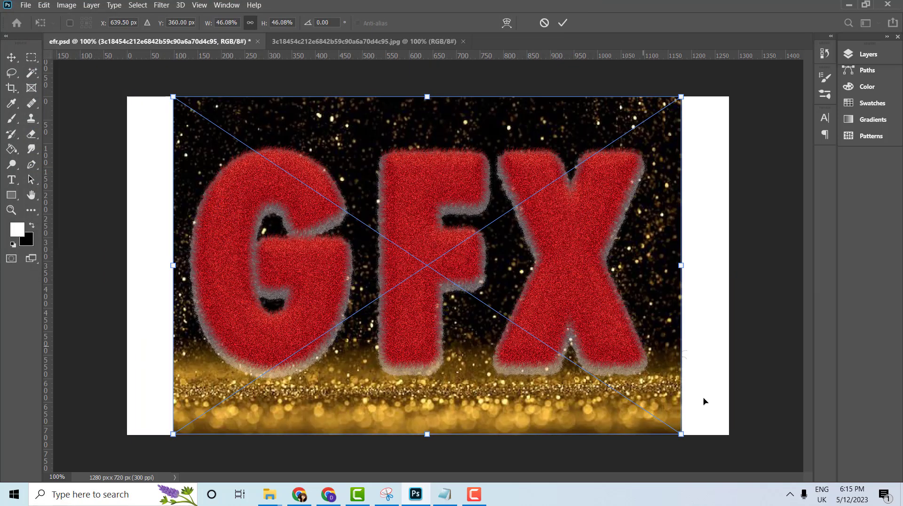
Step: Scale the glitter image to about 55.72% so it fills the canvas, then align it
mouse_move(681, 434)
left_mouse_down()
mouse_move(743, 456)
mouse_move(711, 435)
mouse_move(746, 458)
left_mouse_up()
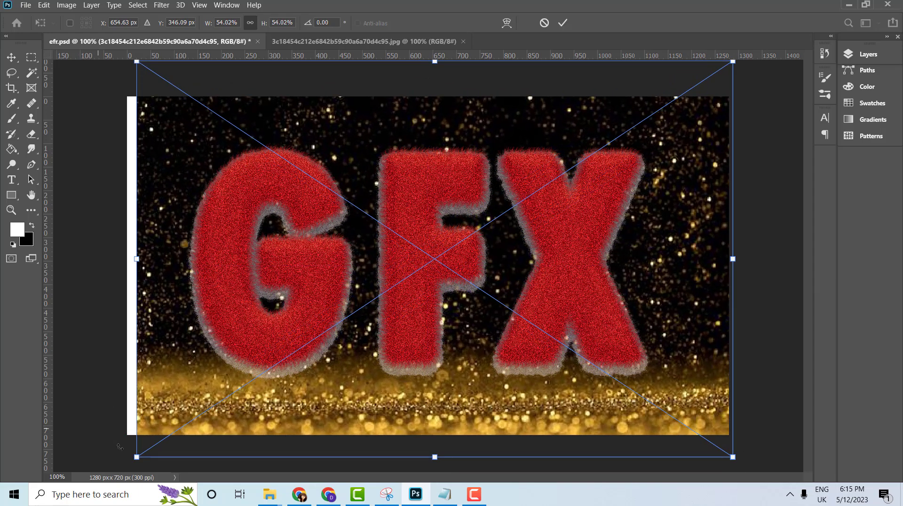
left_click_drag(137, 456, 118, 469)
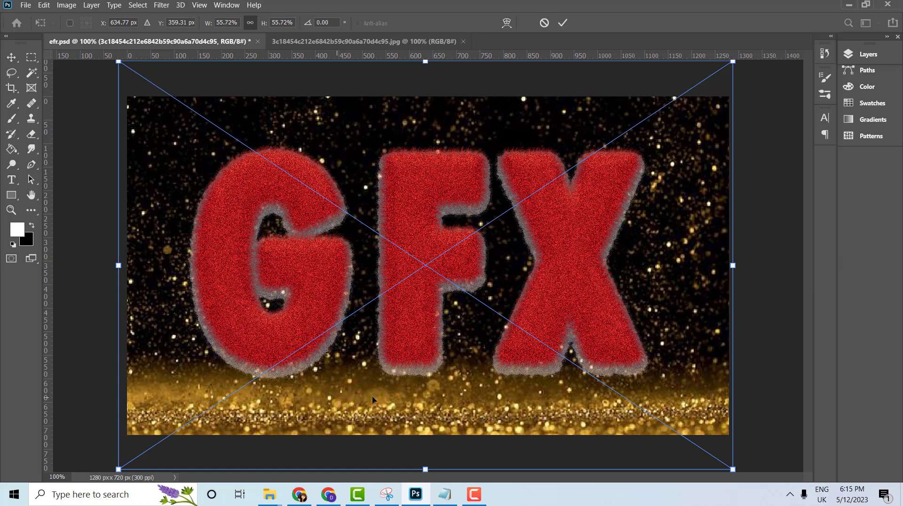
left_click(562, 22)
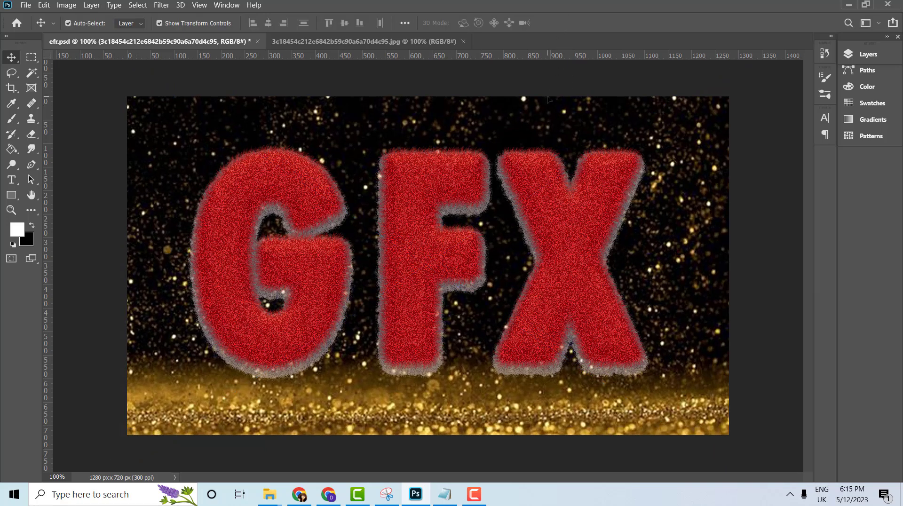
mouse_move(661, 262)
left_mouse_down()
mouse_move(664, 276)
mouse_move(665, 240)
left_mouse_up()
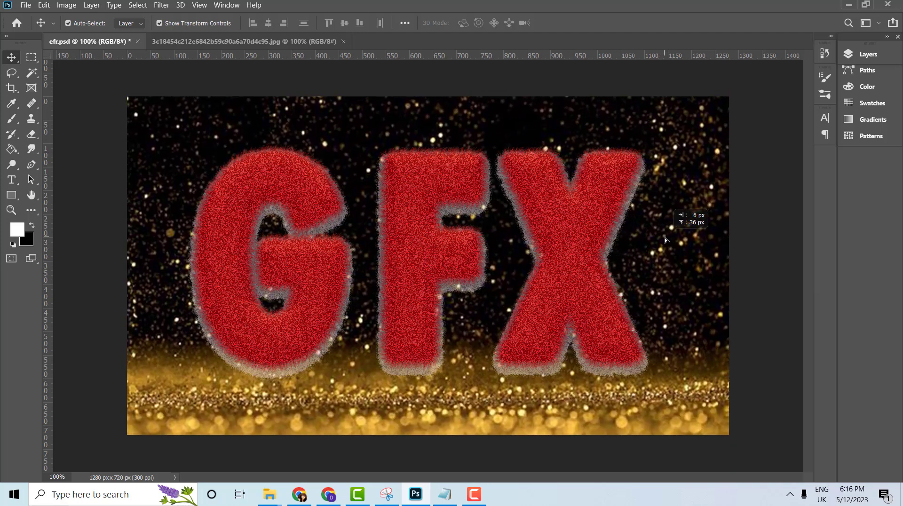
left_click_drag(665, 239, 663, 240)
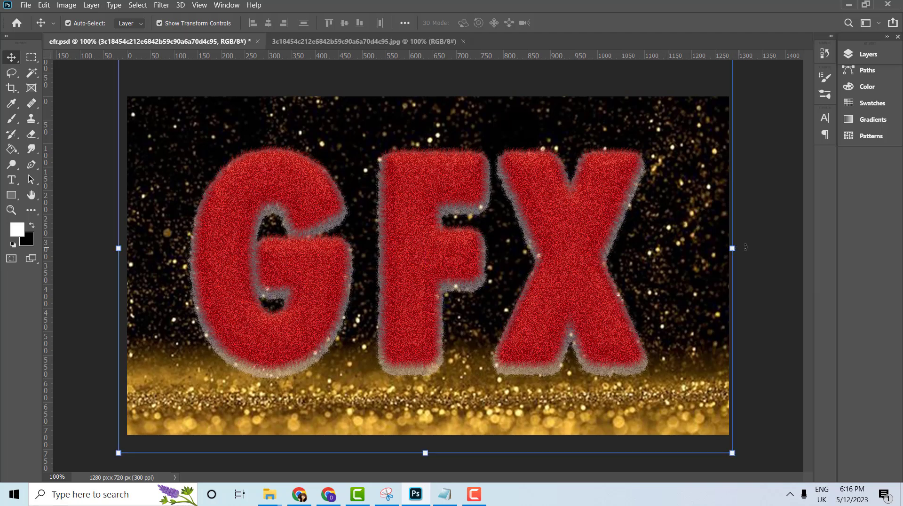
left_click(769, 254)
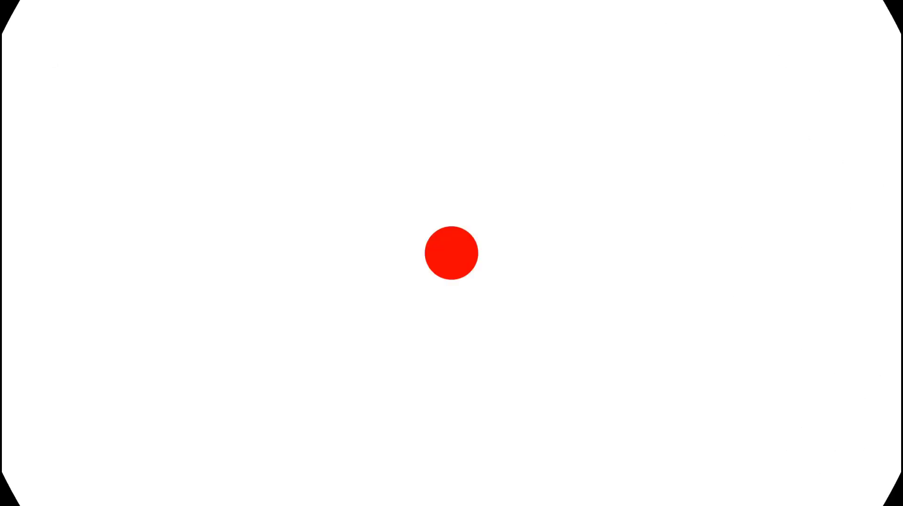